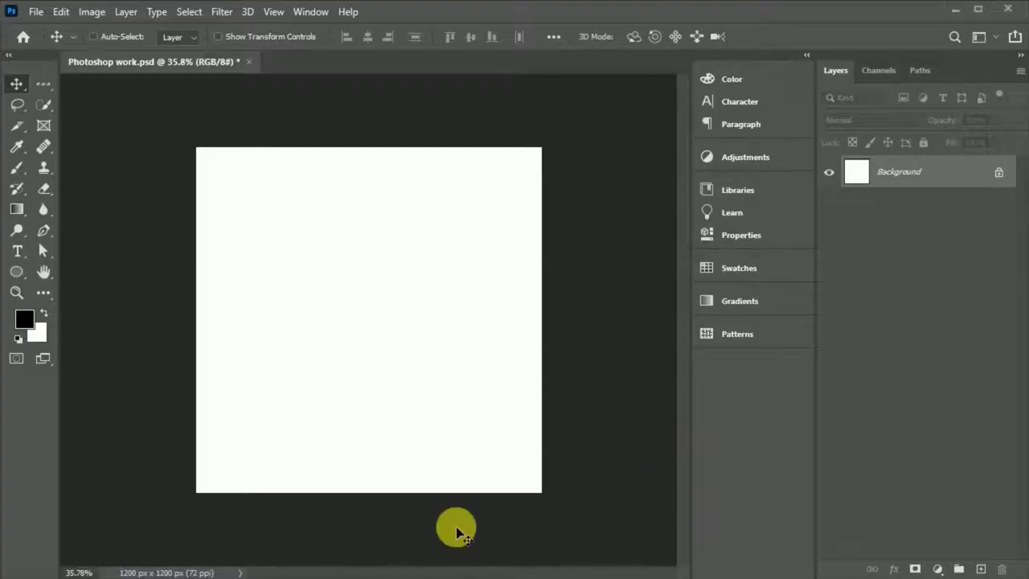
Paste the road photo and enlarge it with Free Transform to fill the square canvas.
{"action": "key", "text": "ctrl+v"}
{"action": "key", "text": "ctrl+t"}
{"action": "left_click_drag", "start_coordinate": [509, 322], "coordinate": [558, 338]}
{"action": "mouse_move", "coordinate": [223, 322]}
{"action": "left_mouse_down"}
{"action": "mouse_move", "coordinate": [201, 344]}
{"action": "mouse_move", "coordinate": [178, 343]}
{"action": "left_mouse_up"}
{"action": "left_click_drag", "start_coordinate": [425, 337], "coordinate": [425, 361]}
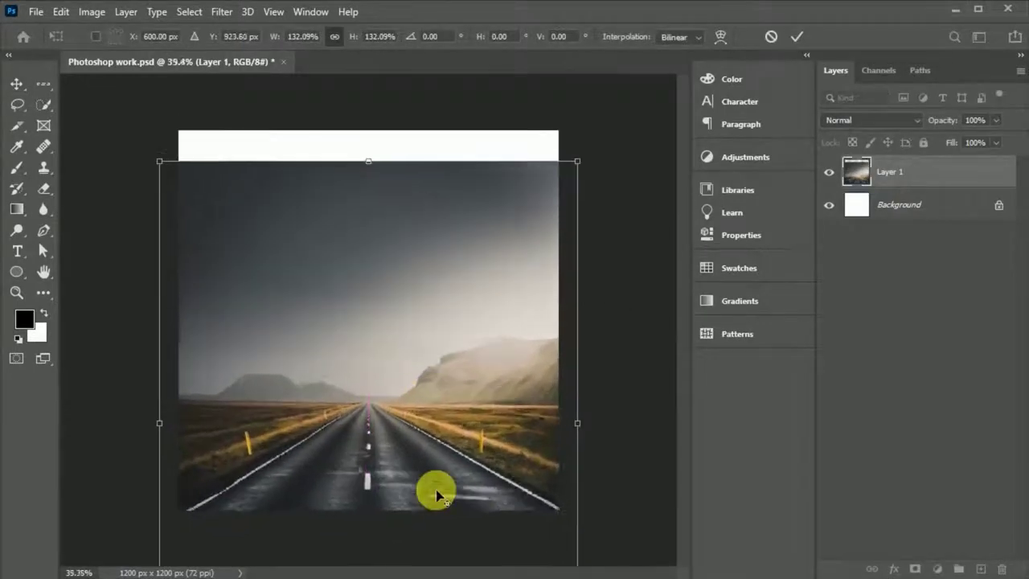
{"action": "left_click", "coordinate": [797, 36]}
Mask the road layer, brush its sky to misty white at 55% opacity, then paste the woman's photo.
{"action": "left_click", "coordinate": [915, 569]}
{"action": "key", "text": "b"}
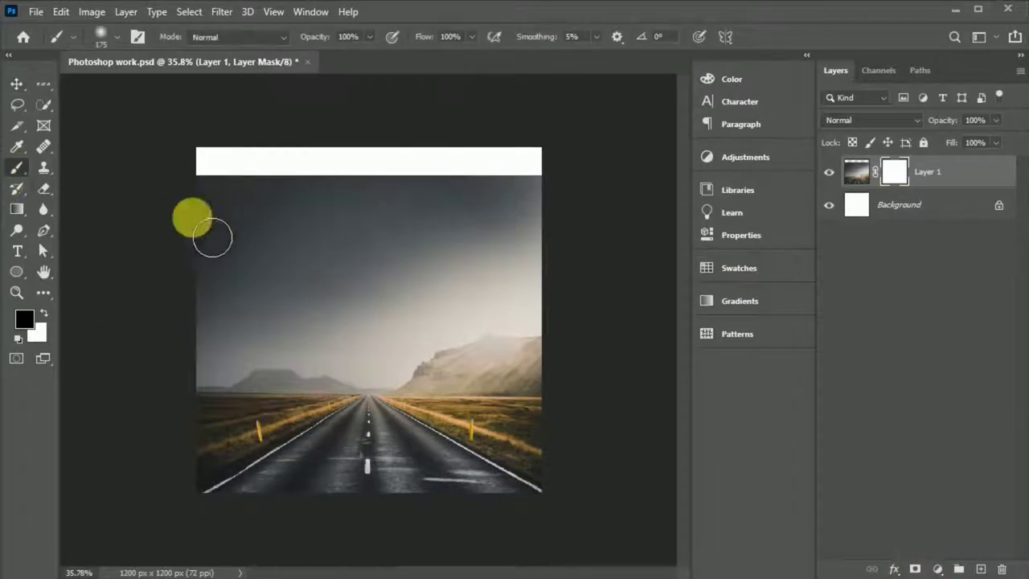
{"action": "left_click_drag", "start_coordinate": [180, 234], "coordinate": [570, 213]}
{"action": "type", "text": "55"}
{"action": "mouse_move", "coordinate": [179, 218]}
{"action": "left_mouse_down"}
{"action": "mouse_move", "coordinate": [471, 161]}
{"action": "mouse_move", "coordinate": [193, 255]}
{"action": "mouse_move", "coordinate": [182, 278]}
{"action": "mouse_move", "coordinate": [391, 179]}
{"action": "mouse_move", "coordinate": [305, 306]}
{"action": "mouse_move", "coordinate": [271, 244]}
{"action": "mouse_move", "coordinate": [419, 323]}
{"action": "left_mouse_up"}
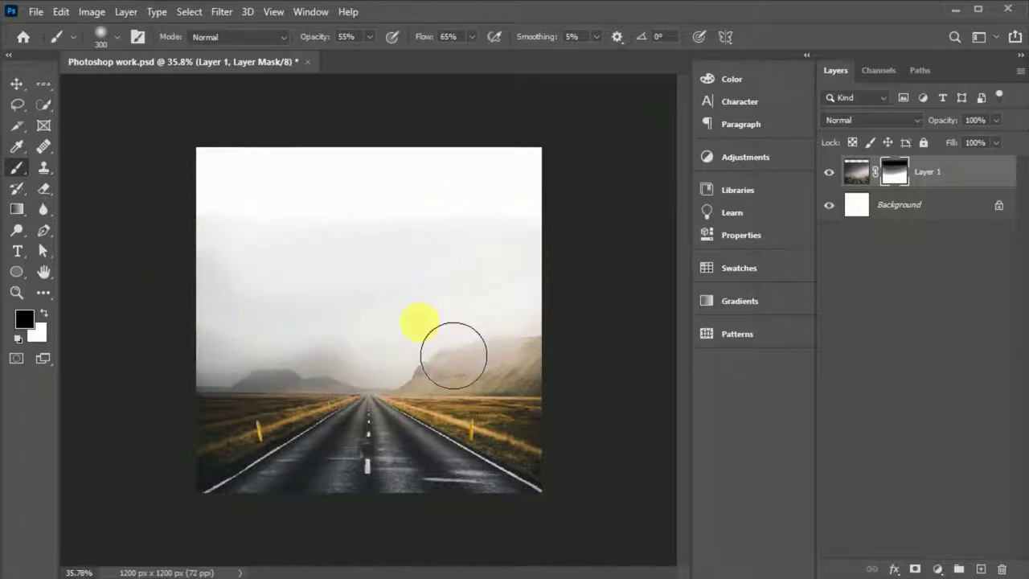
{"action": "left_click", "coordinate": [16, 84]}
{"action": "key", "text": "ctrl+v"}
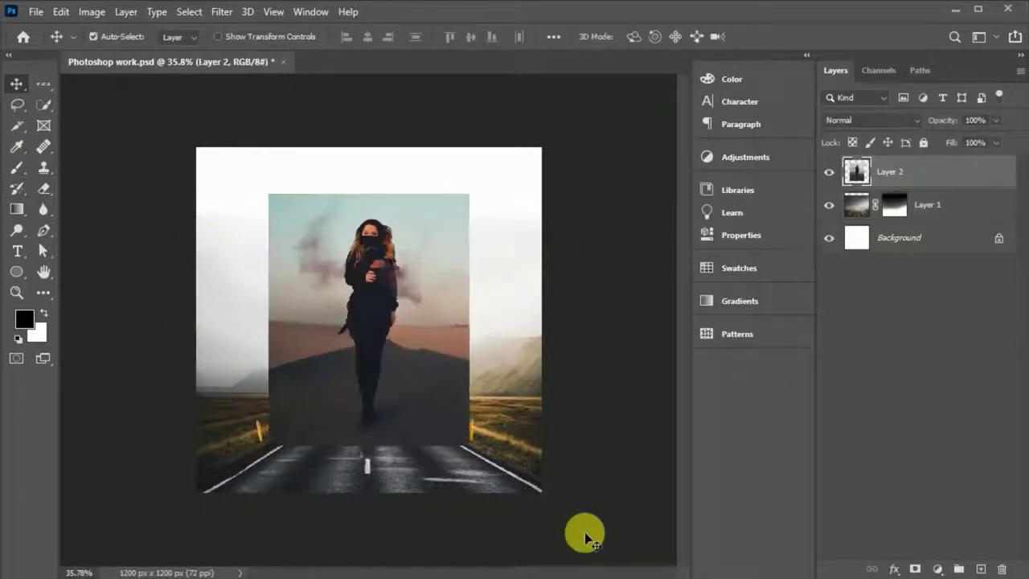
Shrink the woman's photo and centre it on the canvas.
{"action": "key", "text": "ctrl+t"}
{"action": "mouse_move", "coordinate": [469, 445]}
{"action": "left_mouse_down"}
{"action": "mouse_move", "coordinate": [451, 322]}
{"action": "mouse_move", "coordinate": [383, 347]}
{"action": "left_mouse_up"}
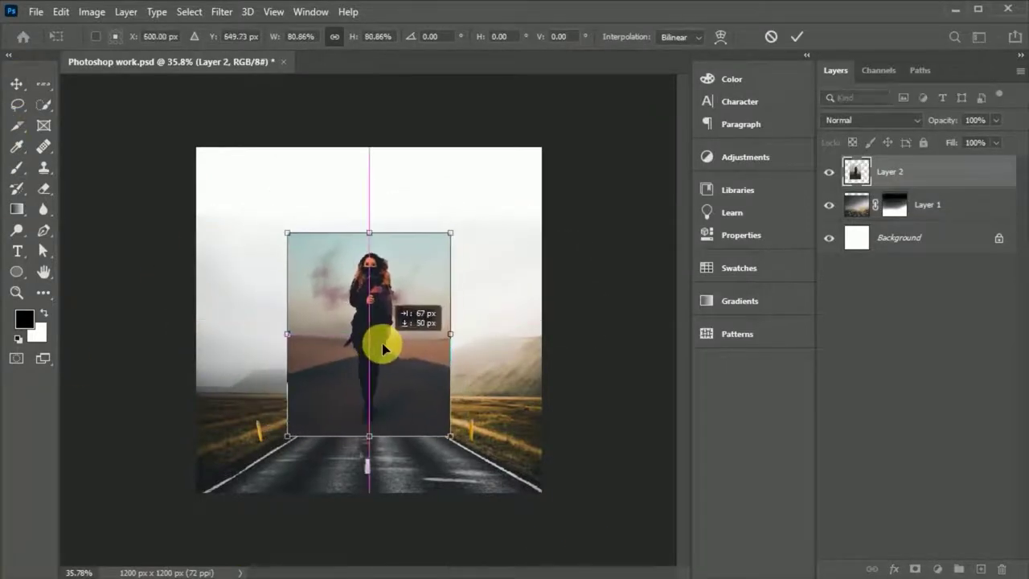
{"action": "left_click", "coordinate": [797, 36]}
{"action": "scroll", "coordinate": [382, 452], "scroll_direction": "up", "scroll_amount": 2}
Select the woman with Quick Selection's Select Subject, refine it, and mask Layer 2 to her.
{"action": "key", "text": "w"}
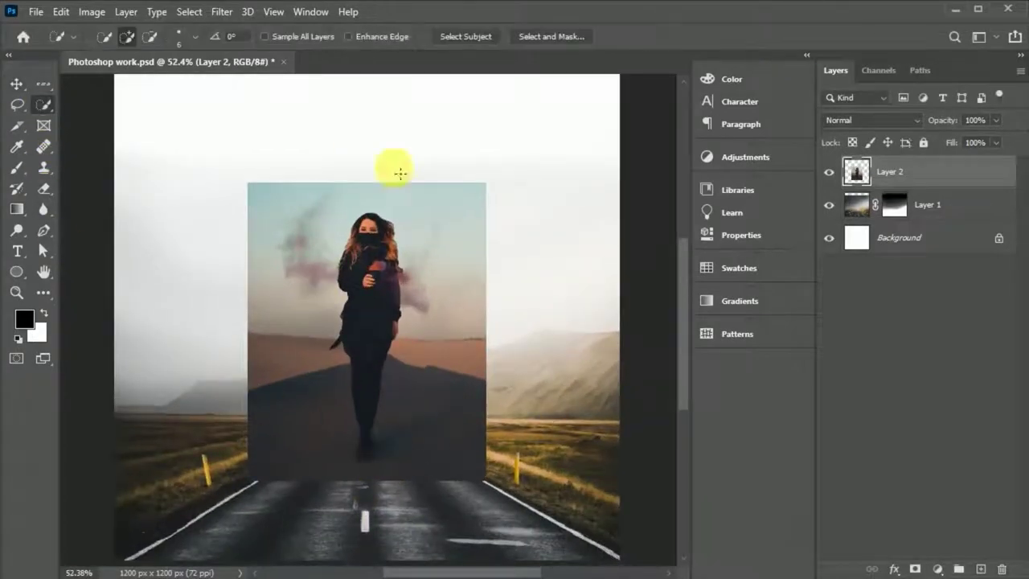
{"action": "left_click", "coordinate": [478, 40]}
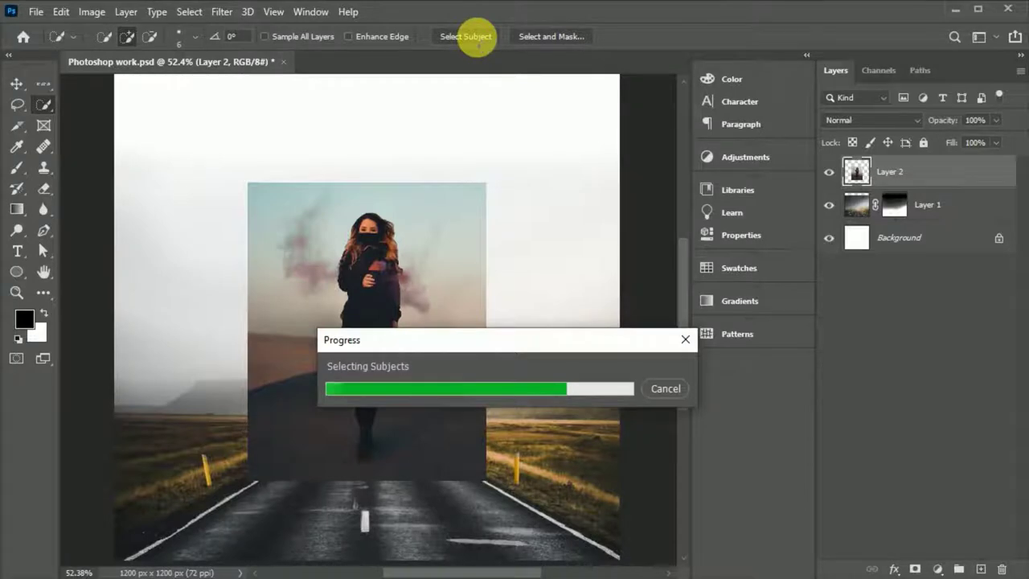
{"action": "left_click", "coordinate": [544, 42]}
{"action": "left_click", "coordinate": [930, 553]}
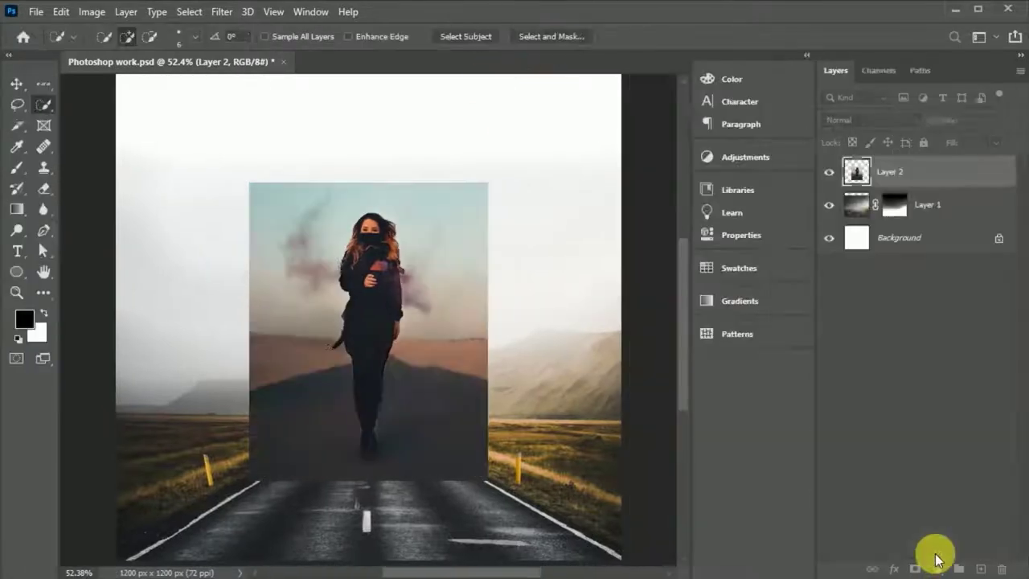
{"action": "left_click", "coordinate": [915, 568]}
Move the woman down onto the road and add a new empty layer beneath her.
{"action": "left_click", "coordinate": [16, 83]}
{"action": "left_click_drag", "start_coordinate": [372, 312], "coordinate": [370, 346]}
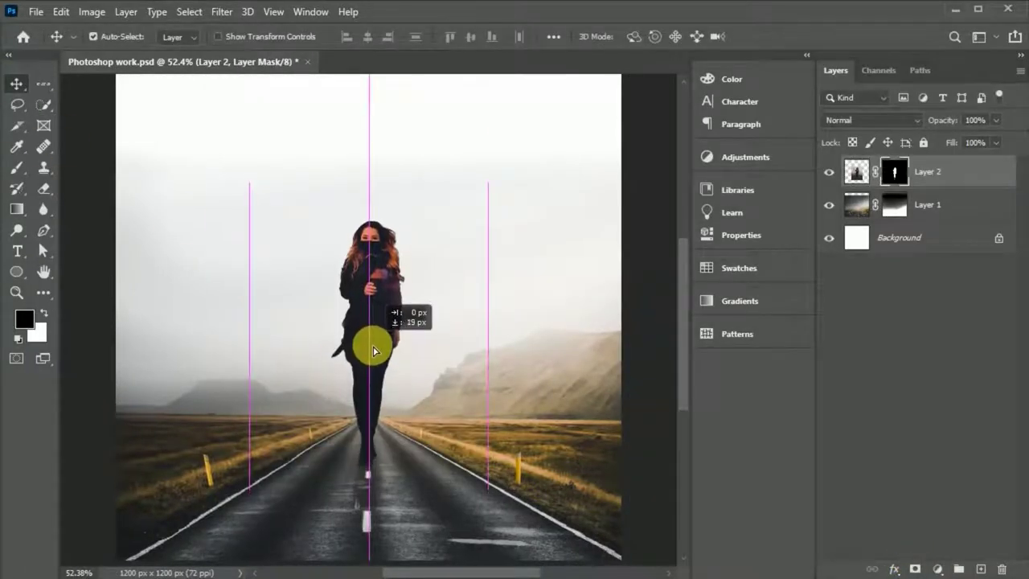
{"action": "scroll", "coordinate": [338, 410], "scroll_direction": "down", "scroll_amount": 2}
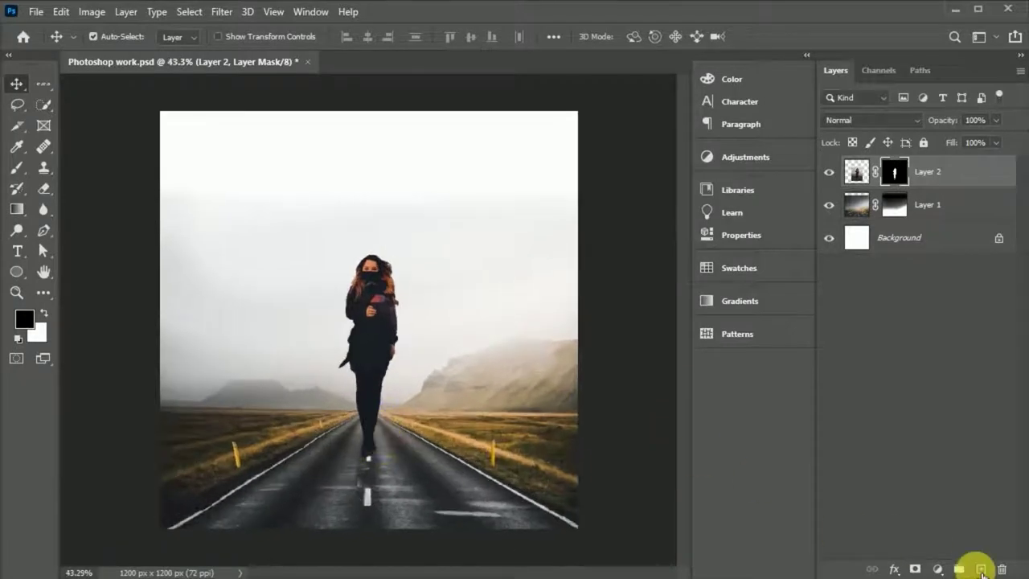
{"action": "left_click", "coordinate": [982, 570]}
{"action": "left_click_drag", "start_coordinate": [893, 171], "coordinate": [893, 208]}
Stretch the new layer beneath the woman downward with Free Transform, then zoom out.
{"action": "left_click", "coordinate": [16, 167]}
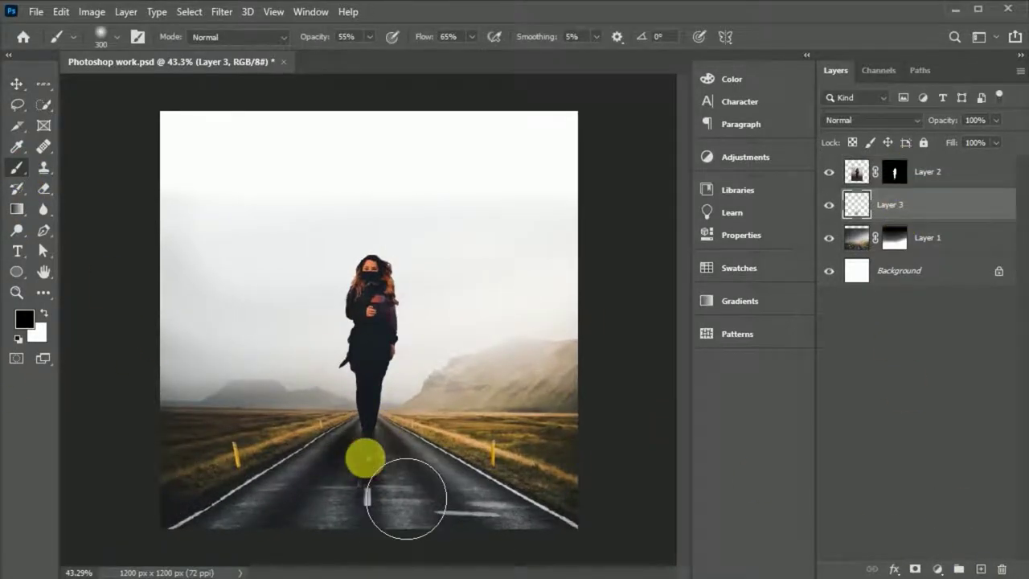
{"action": "key", "text": "v"}
{"action": "scroll", "coordinate": [340, 471], "scroll_direction": "up", "scroll_amount": 2}
{"action": "key", "text": "ctrl+t"}
{"action": "mouse_move", "coordinate": [359, 340]}
{"action": "left_mouse_down"}
{"action": "mouse_move", "coordinate": [366, 486]}
{"action": "mouse_move", "coordinate": [367, 466]}
{"action": "left_mouse_up"}
{"action": "left_click", "coordinate": [797, 36]}
{"action": "scroll", "coordinate": [412, 382], "scroll_direction": "down", "scroll_amount": 2}
{"action": "scroll", "coordinate": [413, 382], "scroll_direction": "down", "scroll_amount": 1}
{"action": "key", "text": "alt+bracketright"}
Paste the cloudy sky photo and enlarge it to cover the canvas.
{"action": "key", "text": "ctrl+v"}
{"action": "key", "text": "ctrl+t"}
{"action": "mouse_move", "coordinate": [501, 421]}
{"action": "left_mouse_down"}
{"action": "mouse_move", "coordinate": [276, 338]}
{"action": "mouse_move", "coordinate": [370, 294]}
{"action": "left_mouse_up"}
{"action": "left_click_drag", "start_coordinate": [565, 414], "coordinate": [443, 416]}
{"action": "left_click", "coordinate": [797, 36]}
Move the sky layer lower in the layer stack, behind the road, and shift it upward.
{"action": "mouse_move", "coordinate": [884, 171]}
{"action": "left_mouse_down"}
{"action": "mouse_move", "coordinate": [877, 257]}
{"action": "mouse_move", "coordinate": [900, 277]}
{"action": "left_mouse_up"}
{"action": "key", "text": "ctrl+t"}
{"action": "mouse_move", "coordinate": [471, 266]}
{"action": "left_mouse_down"}
{"action": "mouse_move", "coordinate": [469, 183]}
{"action": "mouse_move", "coordinate": [455, 233]}
{"action": "left_mouse_up"}
{"action": "key", "text": "Return"}
Add a Levels adjustment to the sky with input black 43 and output white 221.
{"action": "left_click", "coordinate": [935, 568]}
{"action": "left_click", "coordinate": [925, 362]}
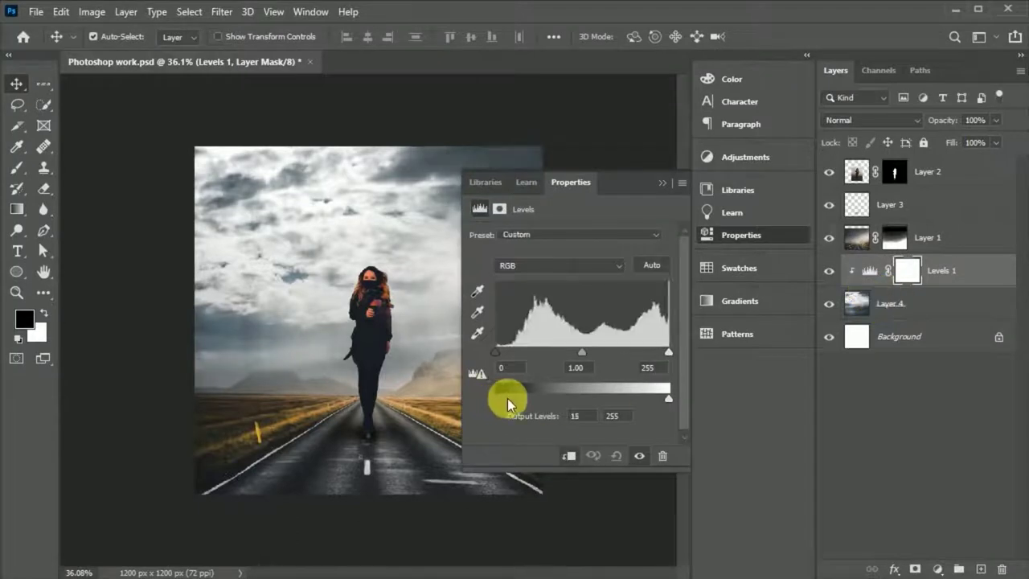
{"action": "left_click_drag", "start_coordinate": [667, 397], "coordinate": [644, 398]}
{"action": "mouse_move", "coordinate": [496, 352]}
{"action": "left_mouse_down"}
{"action": "mouse_move", "coordinate": [655, 357]}
{"action": "mouse_move", "coordinate": [517, 357]}
{"action": "left_mouse_up"}
{"action": "left_click", "coordinate": [620, 272]}
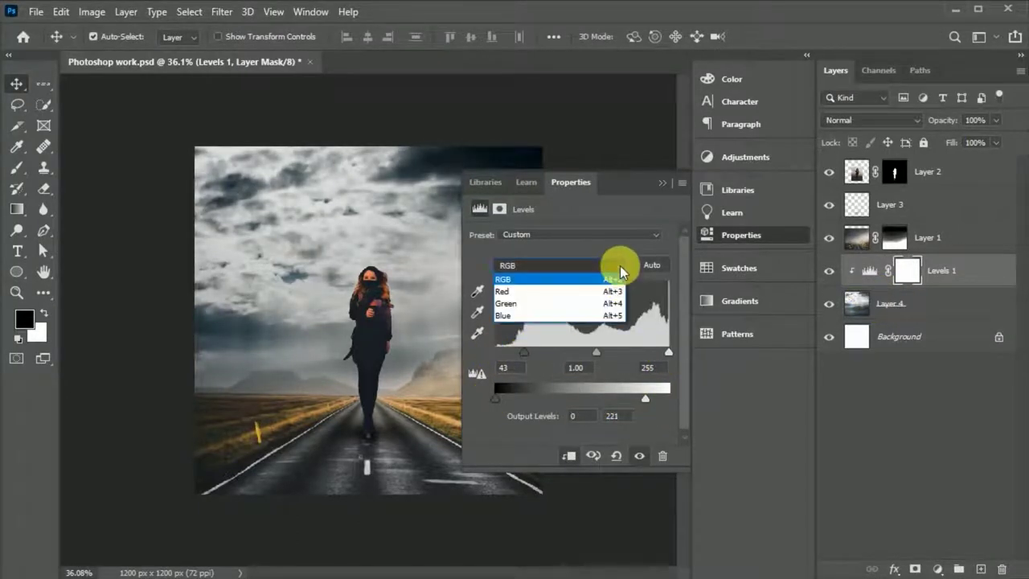
{"action": "left_click", "coordinate": [653, 236]}
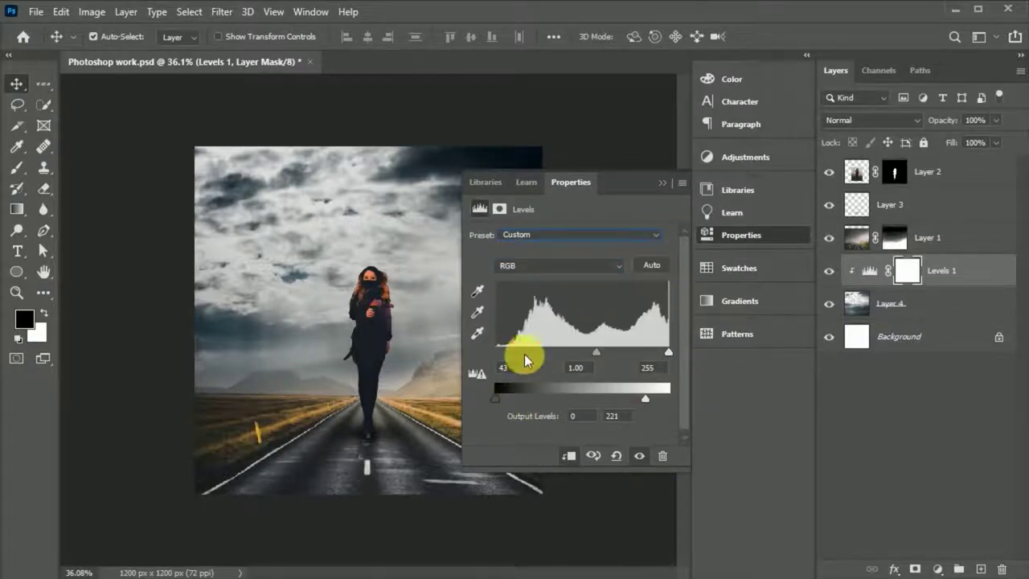
{"action": "left_click", "coordinate": [723, 242]}
Shift the Layer 4 cloud sky lower on the canvas.
{"action": "key", "text": "ctrl+0"}
{"action": "left_click", "coordinate": [493, 482]}
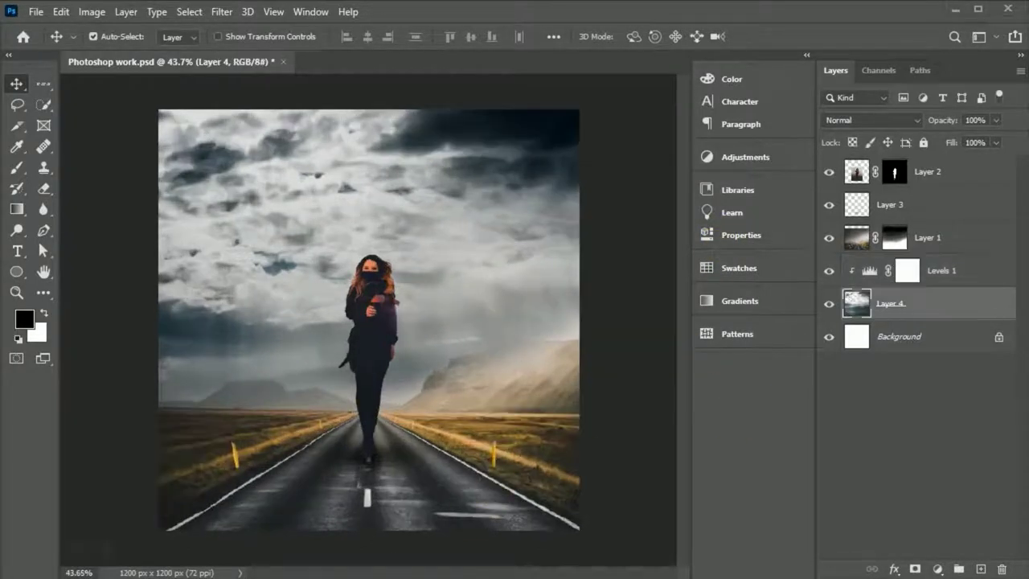
{"action": "left_click_drag", "start_coordinate": [455, 209], "coordinate": [432, 168]}
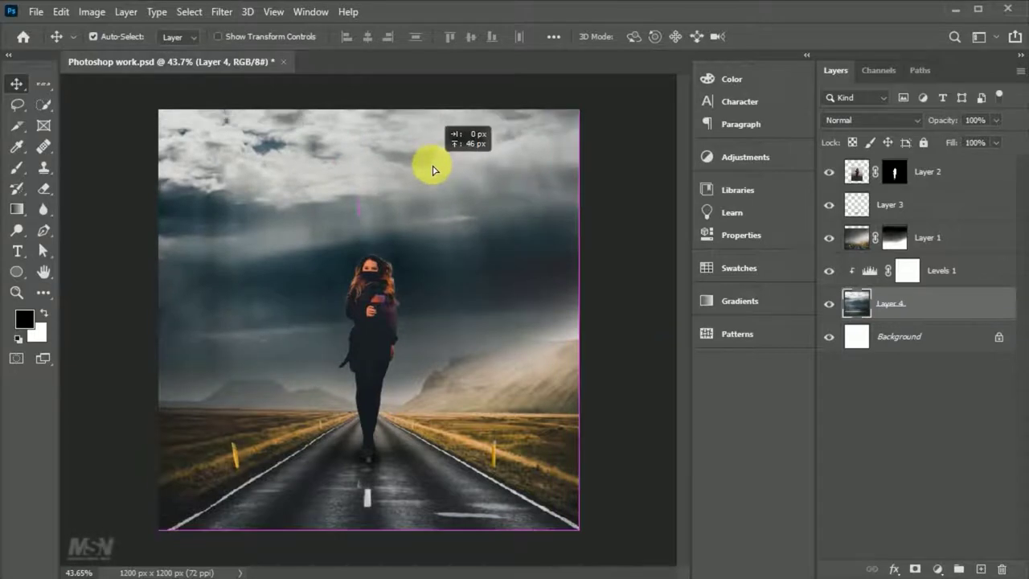
{"action": "key", "text": "ctrl+t"}
{"action": "scroll", "coordinate": [424, 213], "scroll_direction": "down", "scroll_amount": 2}
{"action": "left_click_drag", "start_coordinate": [425, 230], "coordinate": [427, 269]}
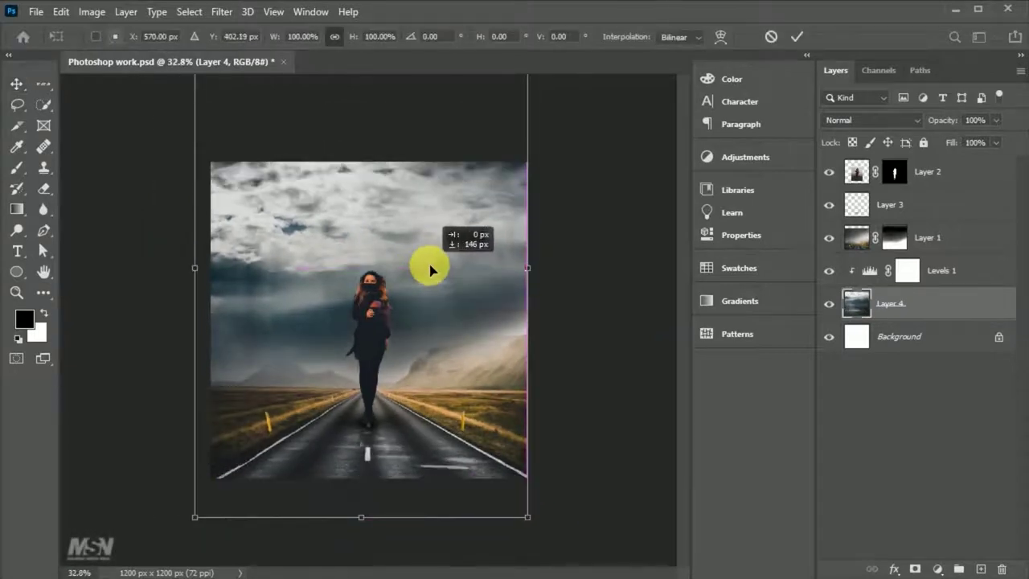
{"action": "left_click", "coordinate": [796, 36]}
Move the Layer 4 copy to the top of the layer stack.
{"action": "scroll", "coordinate": [528, 499], "scroll_direction": "up", "scroll_amount": 2}
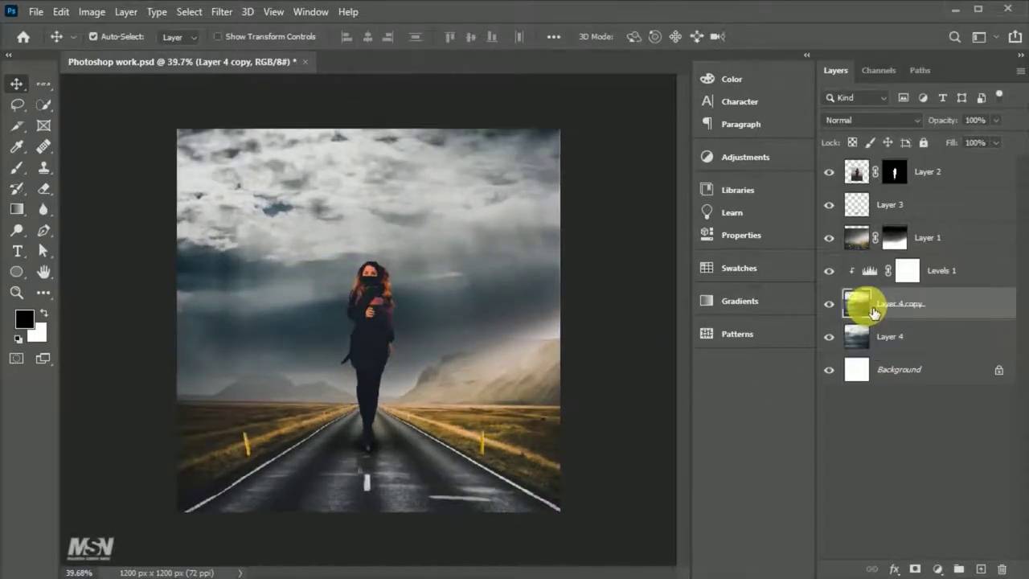
{"action": "left_click_drag", "start_coordinate": [872, 312], "coordinate": [871, 175]}
{"action": "left_click", "coordinate": [246, 12]}
{"action": "right_click", "coordinate": [856, 171]}
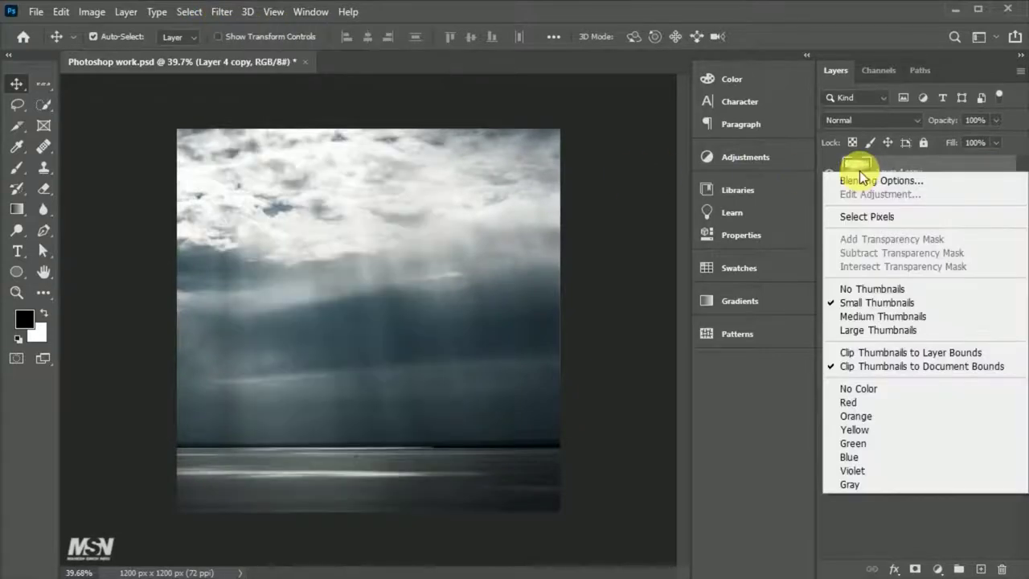
Convert the sky copy to a Smart Object and apply a Gaussian Blur.
{"action": "left_click", "coordinate": [740, 333]}
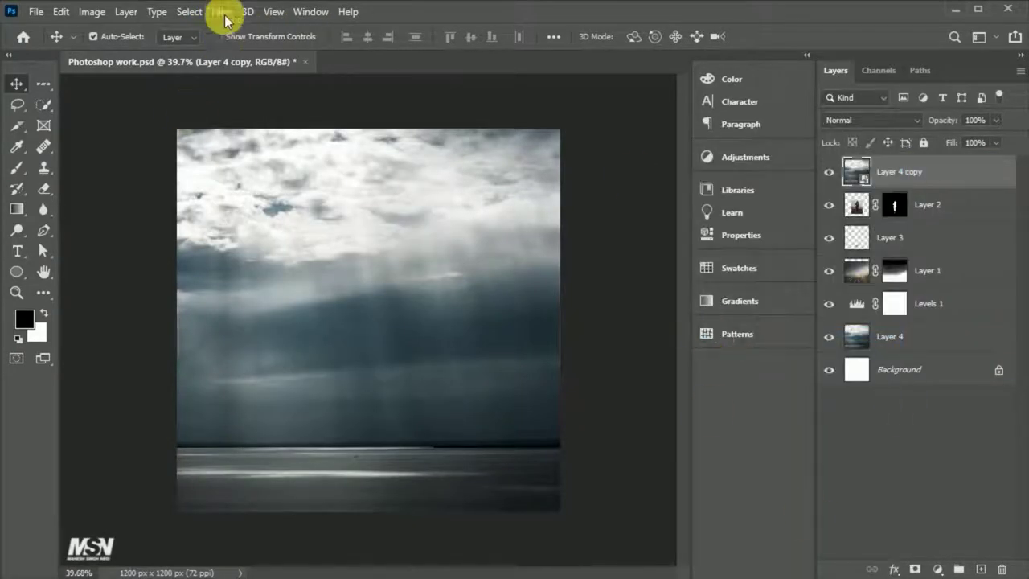
{"action": "left_click", "coordinate": [222, 11]}
{"action": "left_click", "coordinate": [438, 254]}
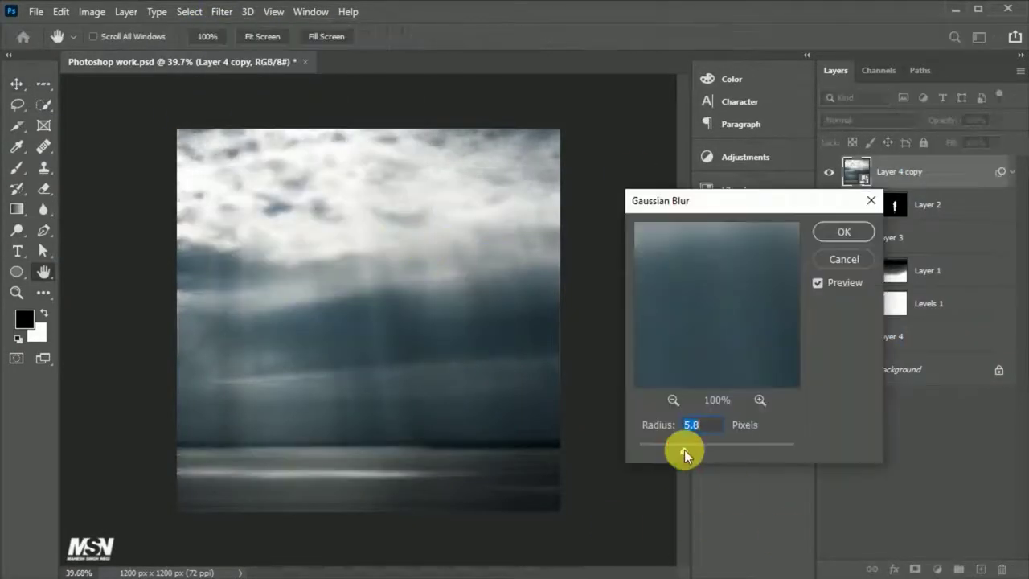
{"action": "left_click_drag", "start_coordinate": [673, 456], "coordinate": [670, 459]}
{"action": "left_click", "coordinate": [844, 232]}
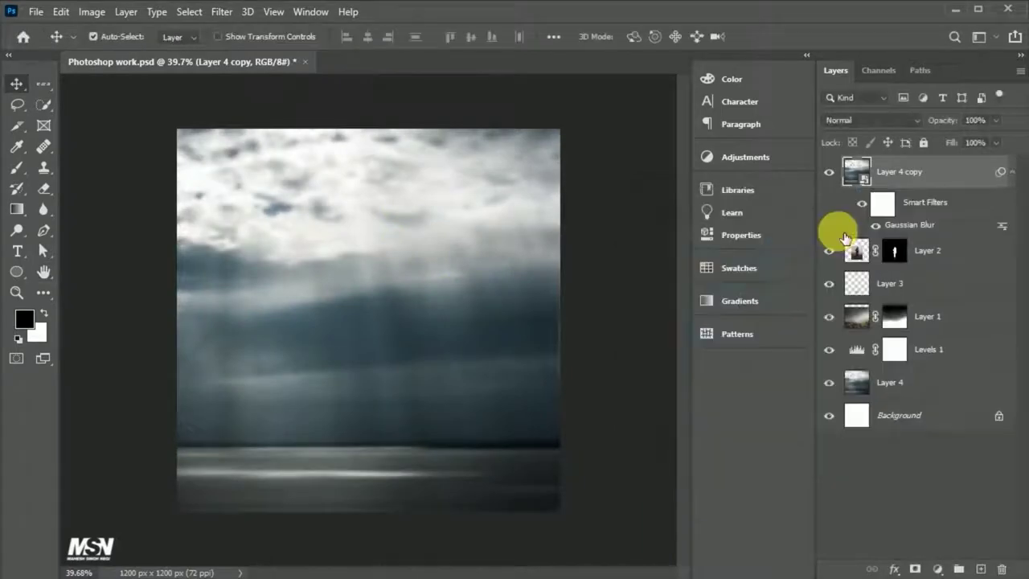
Set the sky copy's blend mode to Hard Light at 67% opacity.
{"action": "left_click", "coordinate": [872, 120]}
{"action": "left_click", "coordinate": [852, 146]}
{"action": "key", "text": "Down"}
{"action": "key", "text": "Down"}
{"action": "key", "text": "Down"}
{"action": "key", "text": "Down"}
{"action": "key", "text": "Down"}
{"action": "key", "text": "Down"}
{"action": "key", "text": "Down"}
{"action": "key", "text": "Down"}
{"action": "key", "text": "Down"}
{"action": "key", "text": "Down"}
{"action": "key", "text": "Down"}
{"action": "key", "text": "Down"}
{"action": "key", "text": "Down"}
{"action": "key", "text": "Down"}
{"action": "key", "text": "Down"}
{"action": "key", "text": "Down"}
{"action": "key", "text": "Down"}
{"action": "key", "text": "Down"}
{"action": "key", "text": "Down"}
{"action": "key", "text": "Down"}
{"action": "key", "text": "Down"}
{"action": "key", "text": "Down"}
{"action": "key", "text": "Down"}
{"action": "key", "text": "Down"}
{"action": "key", "text": "Up"}
{"action": "key", "text": "Up"}
{"action": "key", "text": "Up"}
{"action": "key", "text": "Up"}
{"action": "key", "text": "Up"}
{"action": "key", "text": "Up"}
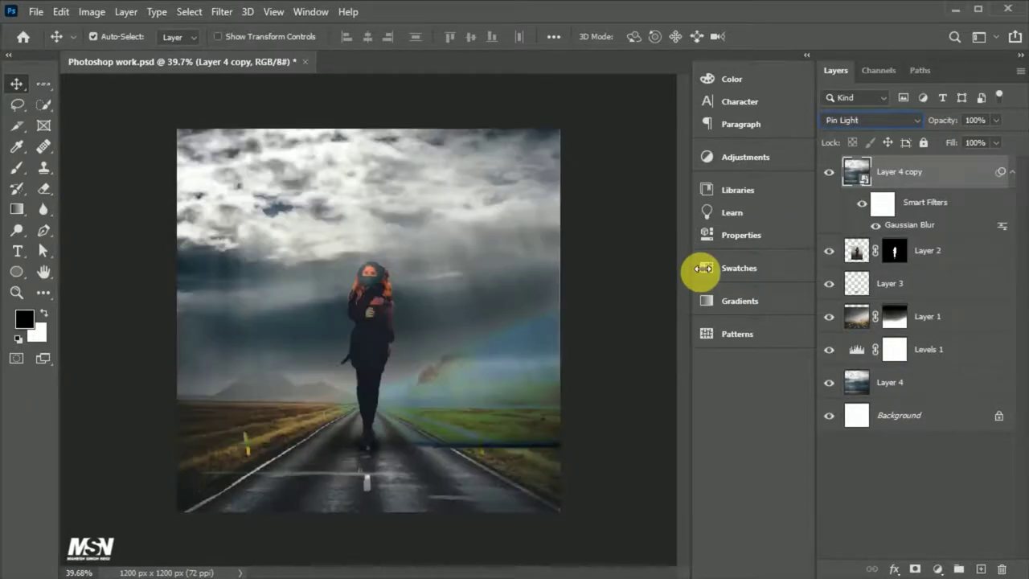
{"action": "key", "text": "Up"}
{"action": "key", "text": "Up"}
{"action": "key", "text": "Up"}
{"action": "type", "text": "67"}
{"action": "key", "text": "Tab"}
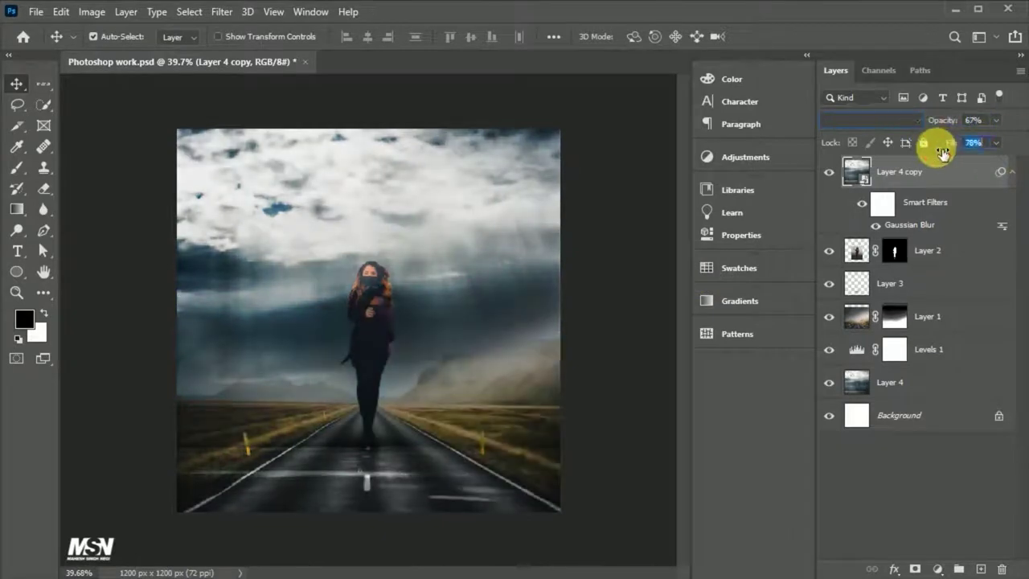
Add a mask to the sky copy and brush it away over the road.
{"action": "left_click", "coordinate": [16, 170]}
{"action": "left_click_drag", "start_coordinate": [444, 341], "coordinate": [482, 378]}
{"action": "mouse_move", "coordinate": [330, 496]}
{"action": "left_mouse_down"}
{"action": "mouse_move", "coordinate": [258, 459]}
{"action": "mouse_move", "coordinate": [478, 510]}
{"action": "left_mouse_up"}
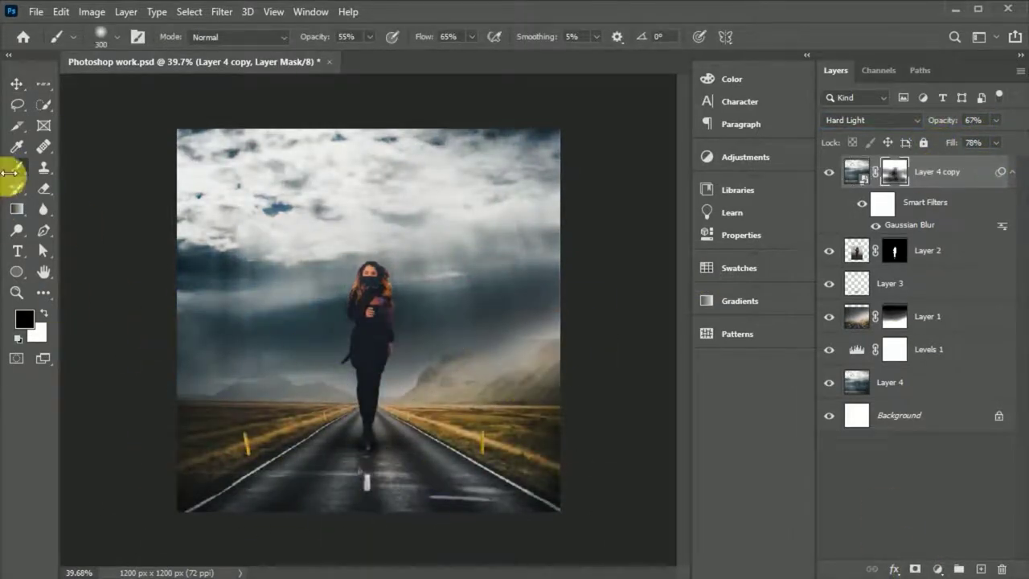
{"action": "left_click", "coordinate": [16, 83]}
{"action": "left_click", "coordinate": [856, 171]}
{"action": "left_click", "coordinate": [938, 569]}
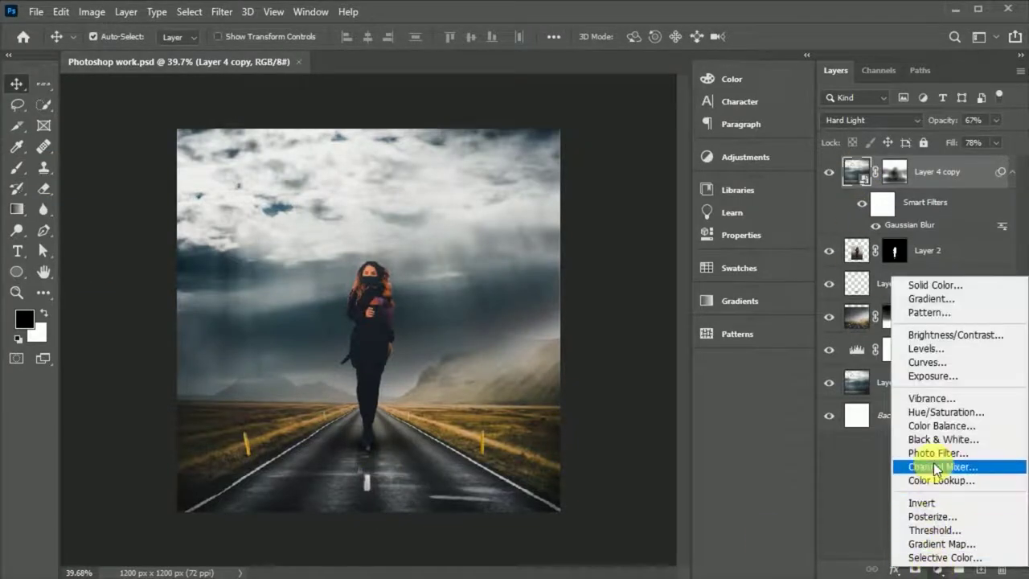
Add a second Levels adjustment with output white 234 and a raised black input.
{"action": "left_click", "coordinate": [937, 350]}
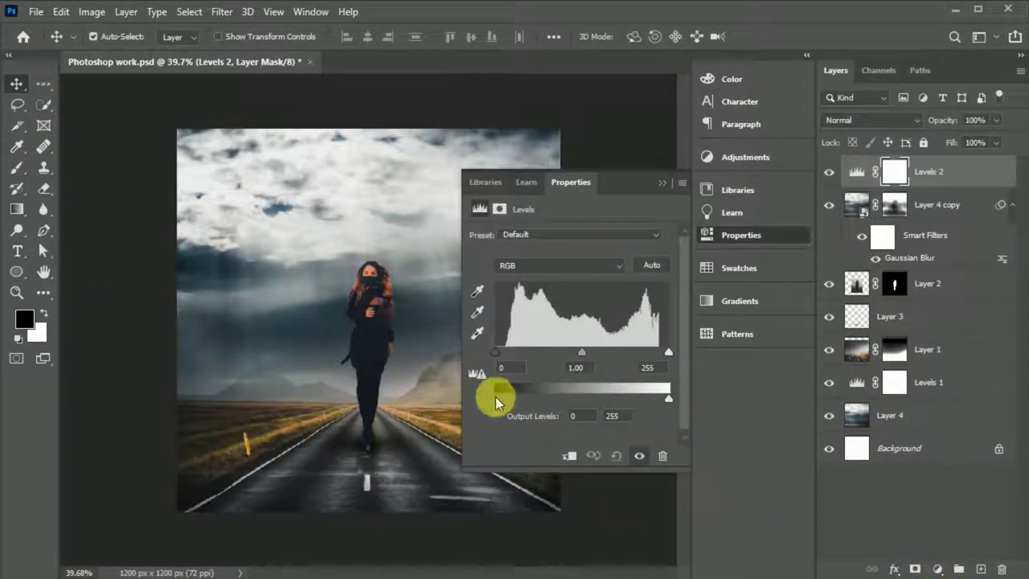
{"action": "left_click_drag", "start_coordinate": [668, 398], "coordinate": [653, 398]}
{"action": "left_click_drag", "start_coordinate": [495, 352], "coordinate": [505, 353]}
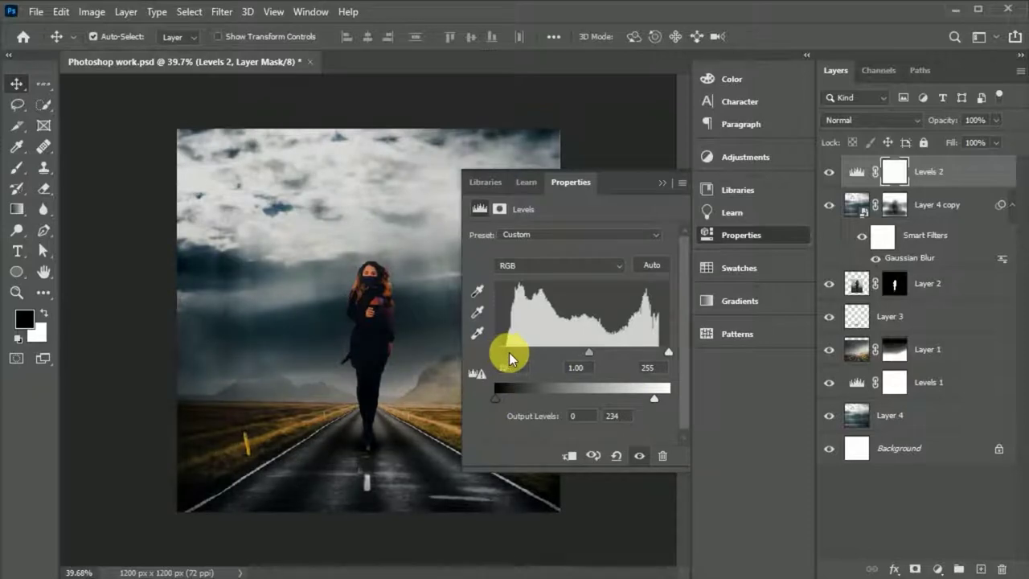
{"action": "left_click", "coordinate": [738, 239]}
Paint dark tones over the clouds on a new Layer 5.
{"action": "left_click", "coordinate": [980, 569]}
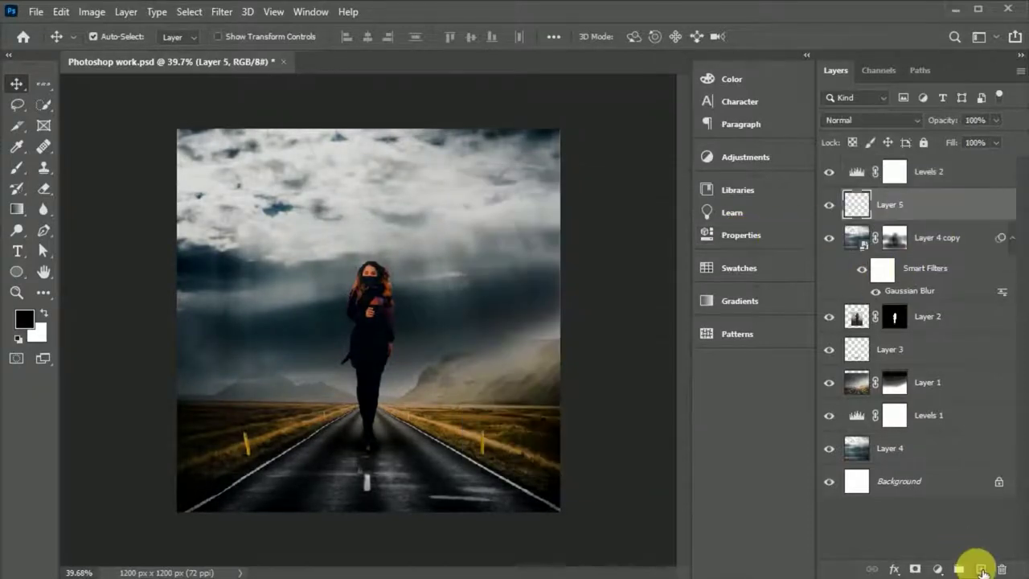
{"action": "key", "text": "b"}
{"action": "mouse_move", "coordinate": [241, 202]}
{"action": "left_mouse_down"}
{"action": "mouse_move", "coordinate": [367, 179]}
{"action": "mouse_move", "coordinate": [283, 229]}
{"action": "mouse_move", "coordinate": [412, 172]}
{"action": "mouse_move", "coordinate": [514, 211]}
{"action": "mouse_move", "coordinate": [328, 260]}
{"action": "mouse_move", "coordinate": [230, 335]}
{"action": "left_mouse_up"}
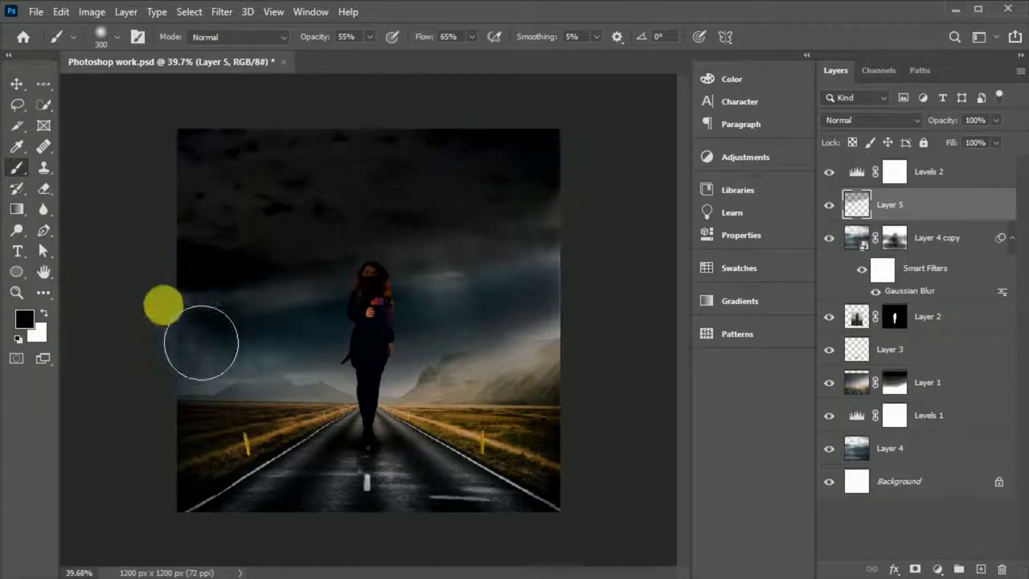
{"action": "key", "text": "v"}
Blend Layer 5 in Vivid Light at 74% opacity and 87% fill.
{"action": "mouse_move", "coordinate": [948, 125]}
{"action": "left_mouse_down"}
{"action": "mouse_move", "coordinate": [919, 127]}
{"action": "mouse_move", "coordinate": [931, 142]}
{"action": "left_mouse_up"}
{"action": "left_click", "coordinate": [868, 120]}
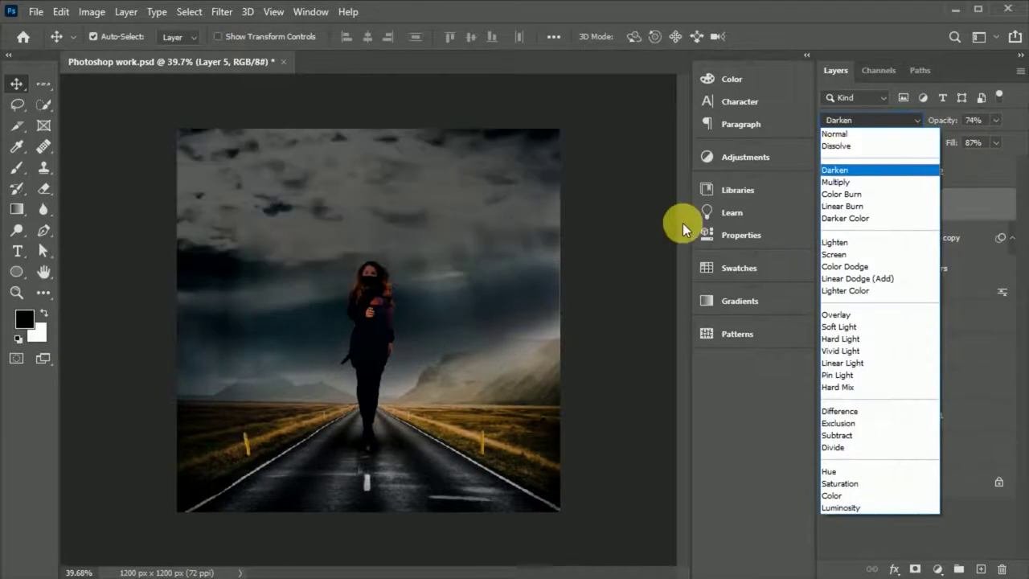
{"action": "left_click", "coordinate": [845, 266]}
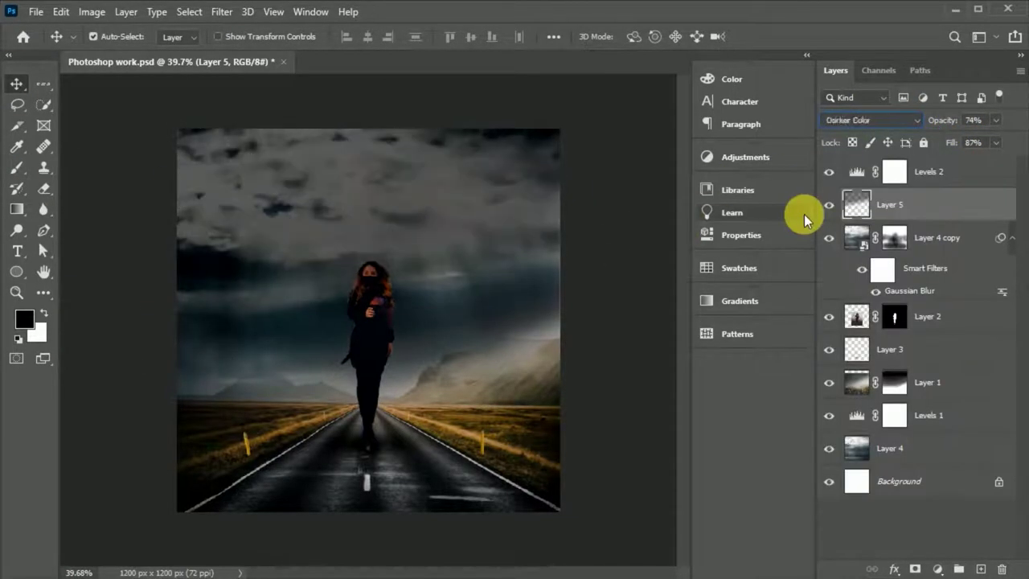
{"action": "key", "text": "Down"}
{"action": "key", "text": "Down"}
{"action": "key", "text": "Down"}
{"action": "key", "text": "Down"}
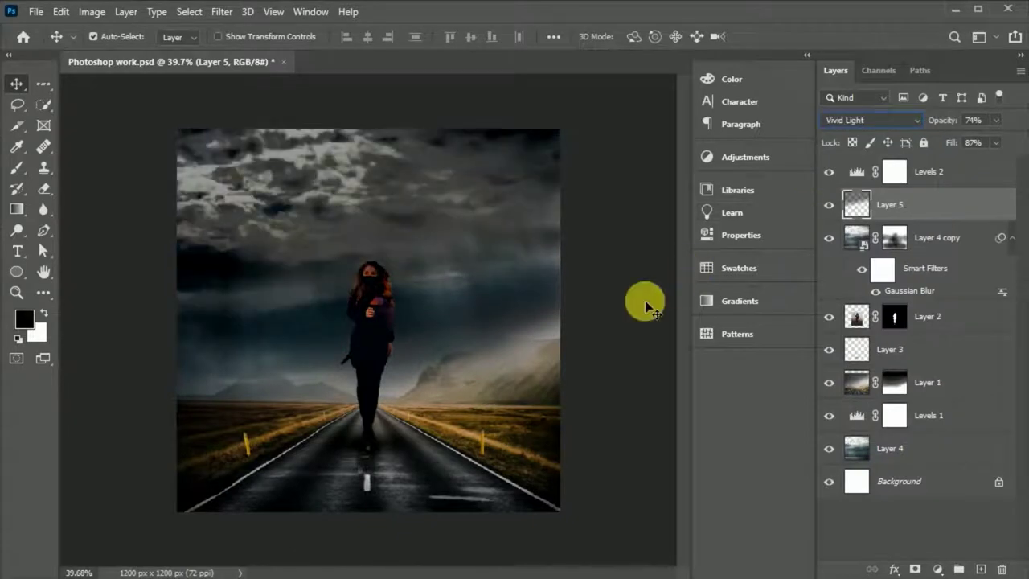
{"action": "left_click", "coordinate": [515, 326]}
{"action": "scroll", "coordinate": [514, 326], "scroll_direction": "down", "scroll_amount": 2}
{"action": "scroll", "coordinate": [515, 326], "scroll_direction": "up", "scroll_amount": 2}
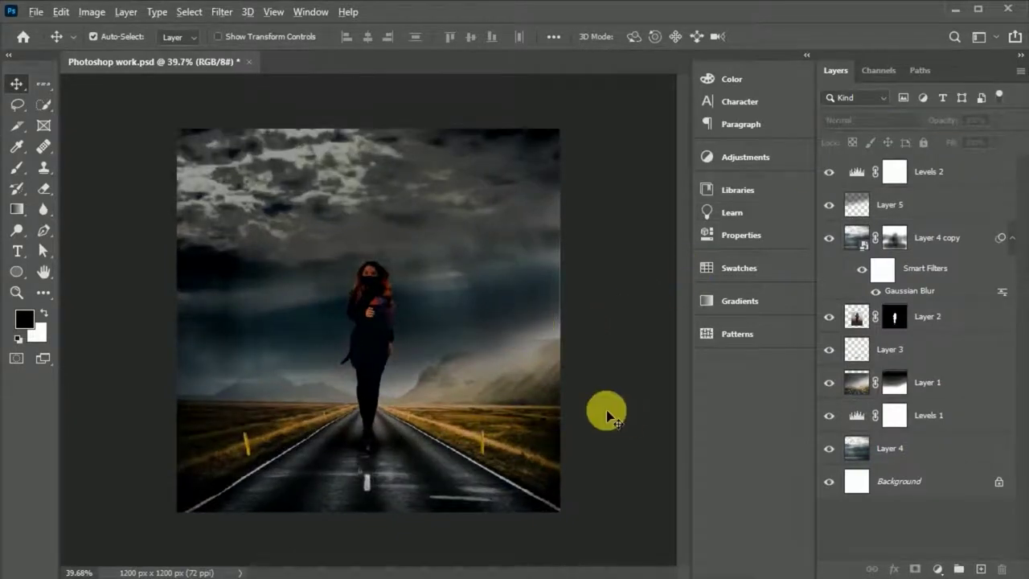
{"action": "left_click", "coordinate": [895, 319]}
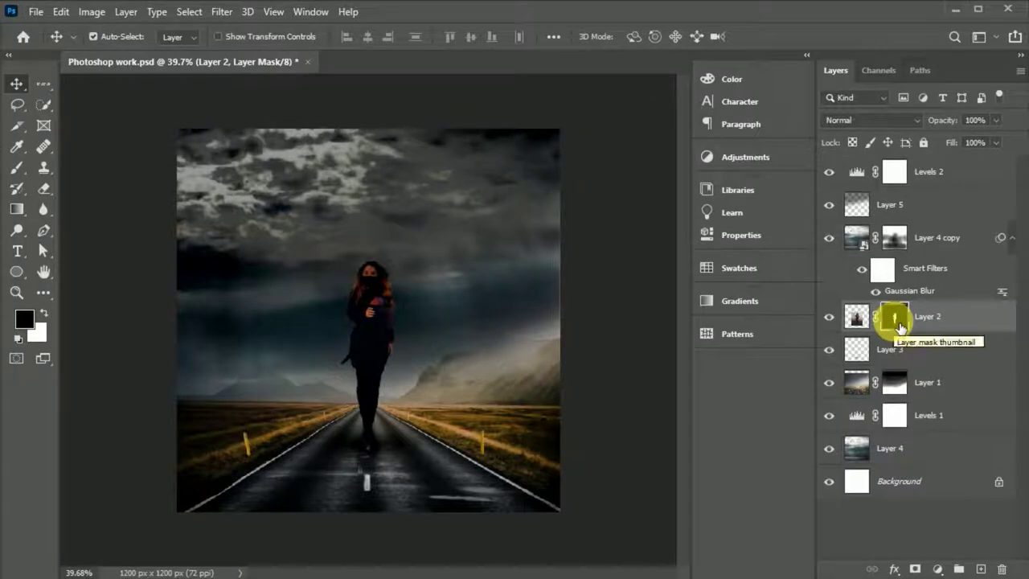
Move the woman's Layer 2 up to sit just below Levels 2.
{"action": "left_click_drag", "start_coordinate": [899, 328], "coordinate": [863, 179]}
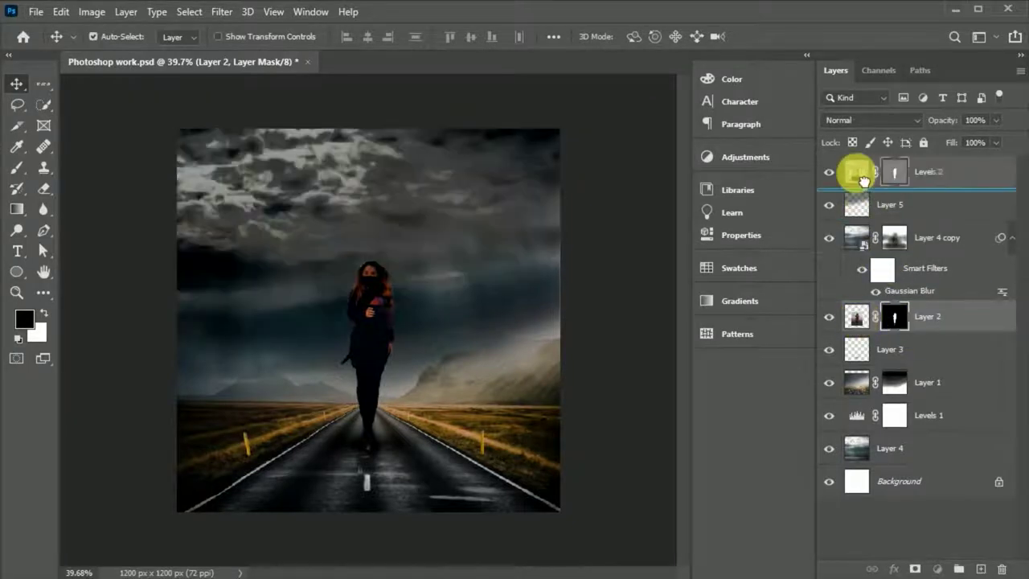
{"action": "left_click_drag", "start_coordinate": [863, 179], "coordinate": [860, 181]}
{"action": "scroll", "coordinate": [401, 406], "scroll_direction": "down", "scroll_amount": 2}
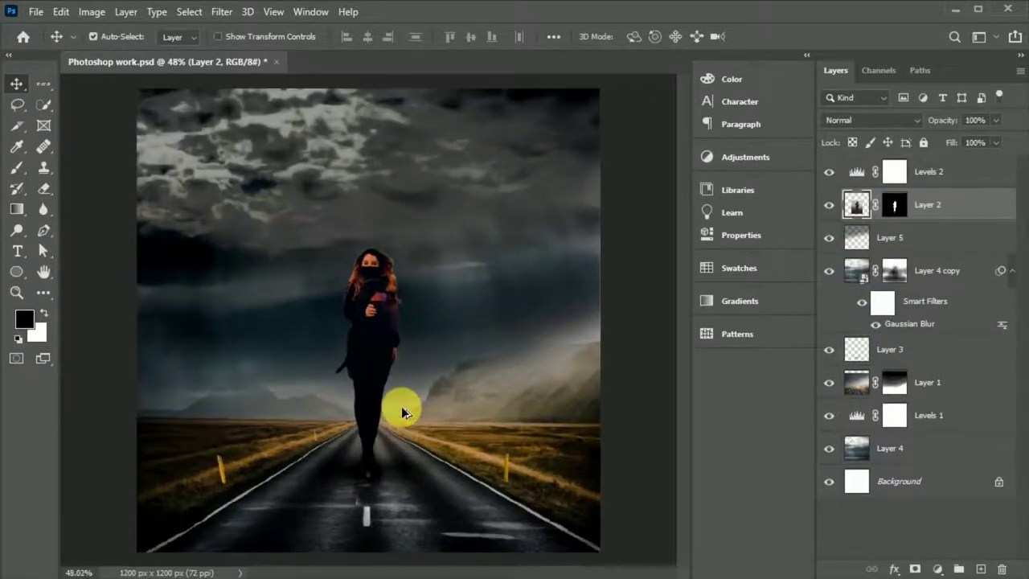
{"action": "scroll", "coordinate": [393, 374], "scroll_direction": "up", "scroll_amount": 1}
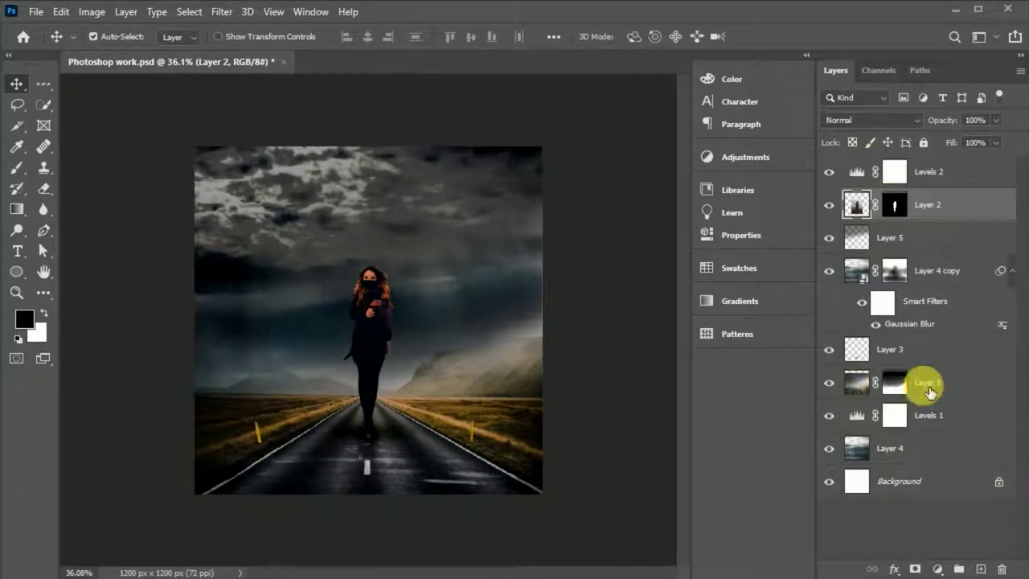
Give Layer 1 a Color Balance with highlights at Cyan -4, Magenta -11, Blue +25.
{"action": "left_click", "coordinate": [930, 392]}
{"action": "left_click", "coordinate": [937, 568]}
{"action": "left_click", "coordinate": [941, 436]}
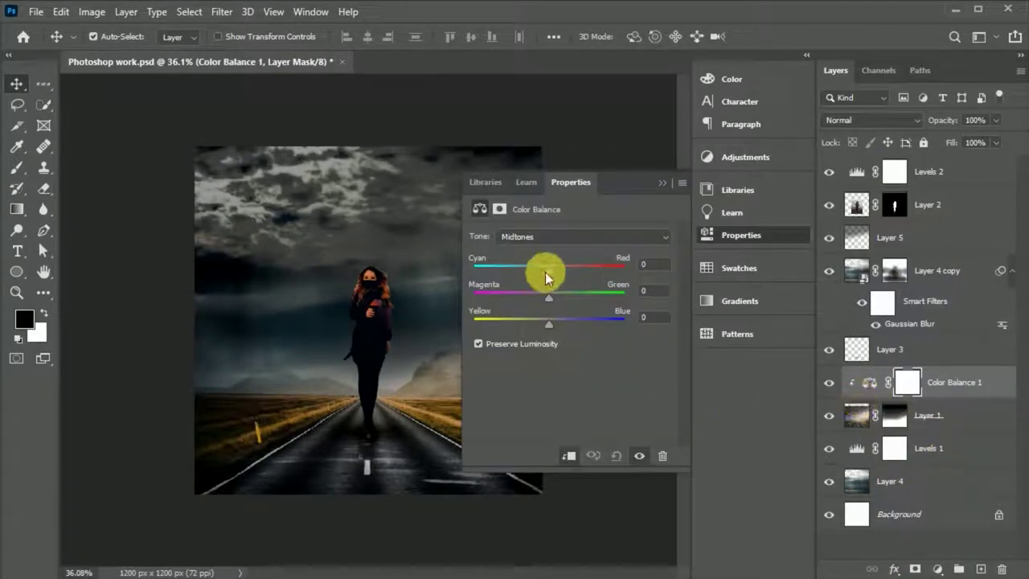
{"action": "left_click_drag", "start_coordinate": [542, 270], "coordinate": [539, 271]}
{"action": "mouse_move", "coordinate": [549, 297]}
{"action": "left_mouse_down"}
{"action": "mouse_move", "coordinate": [562, 294]}
{"action": "mouse_move", "coordinate": [545, 297]}
{"action": "mouse_move", "coordinate": [544, 274]}
{"action": "left_mouse_up"}
{"action": "left_click", "coordinate": [665, 237]}
{"action": "left_click", "coordinate": [600, 270]}
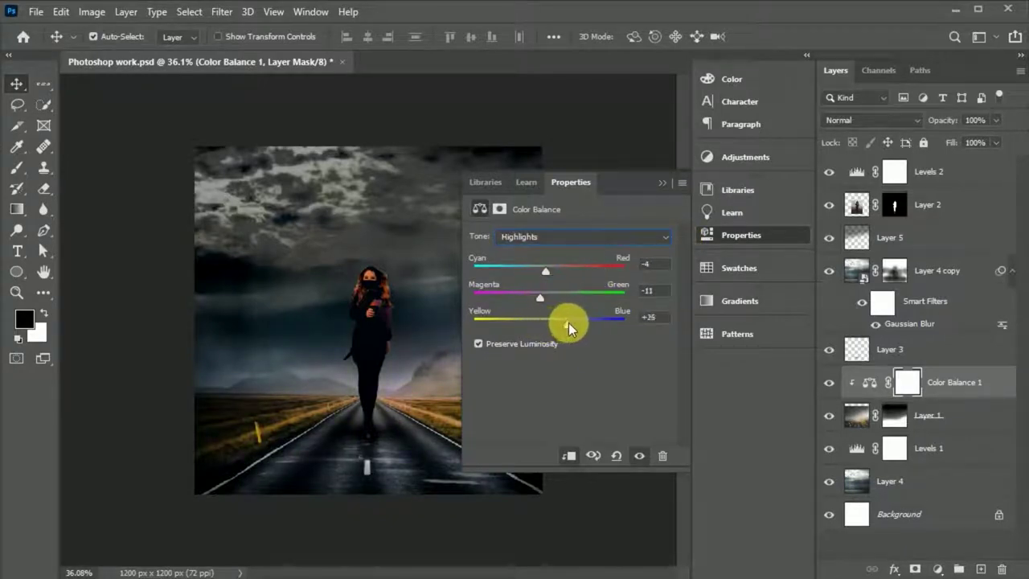
{"action": "left_click", "coordinate": [719, 237]}
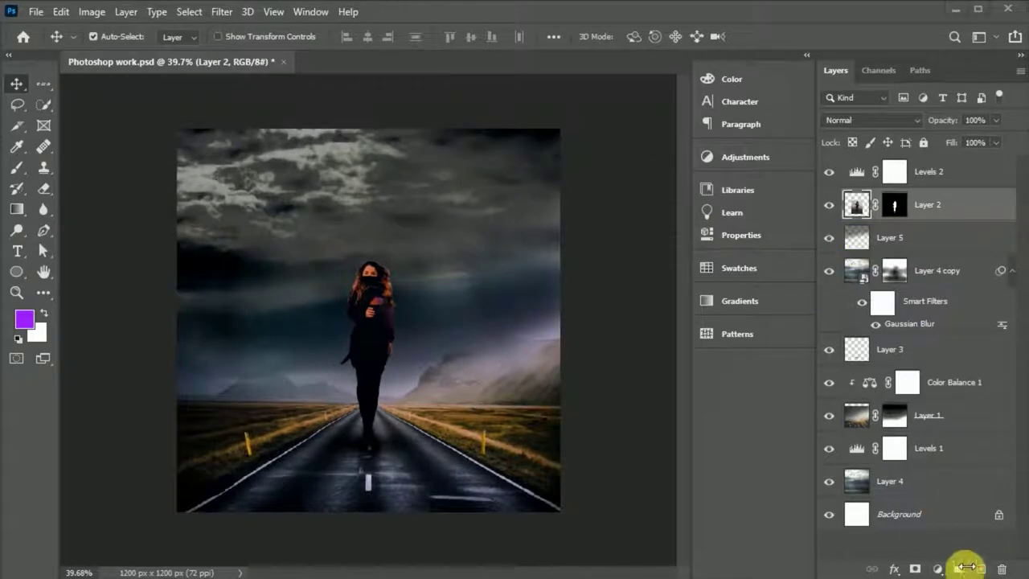
{"action": "left_click", "coordinate": [967, 568]}
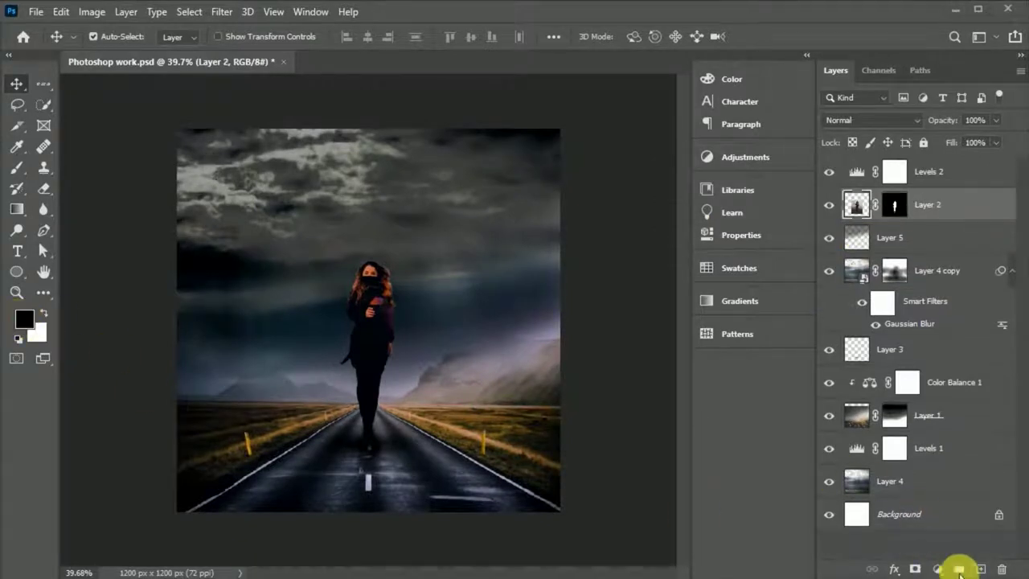
Choose a purple foreground colour and brush a glow stroke beside the woman on Layer 6.
{"action": "left_click", "coordinate": [981, 569]}
{"action": "left_click", "coordinate": [24, 320]}
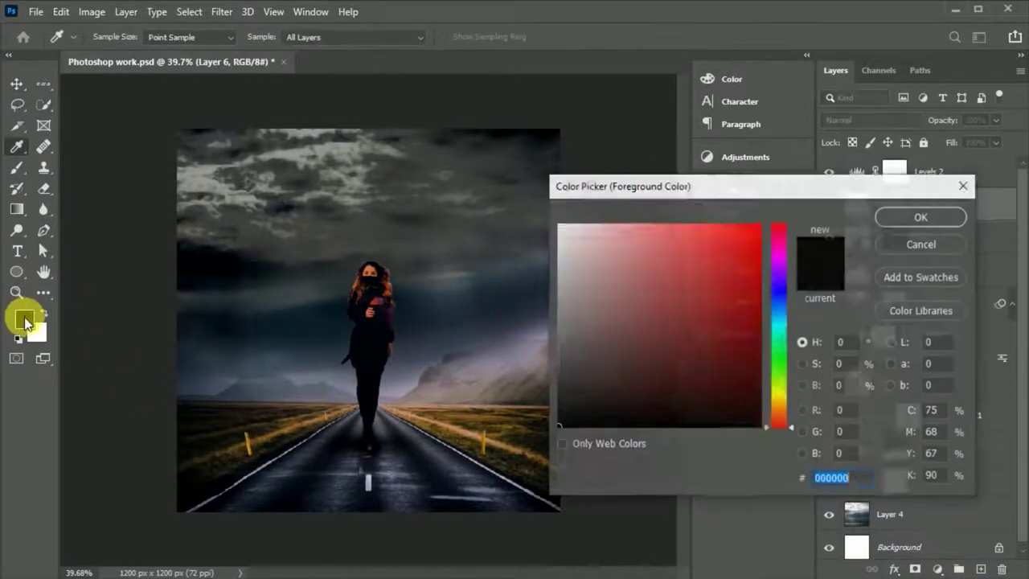
{"action": "left_click_drag", "start_coordinate": [779, 241], "coordinate": [783, 303]}
{"action": "left_click", "coordinate": [758, 241]}
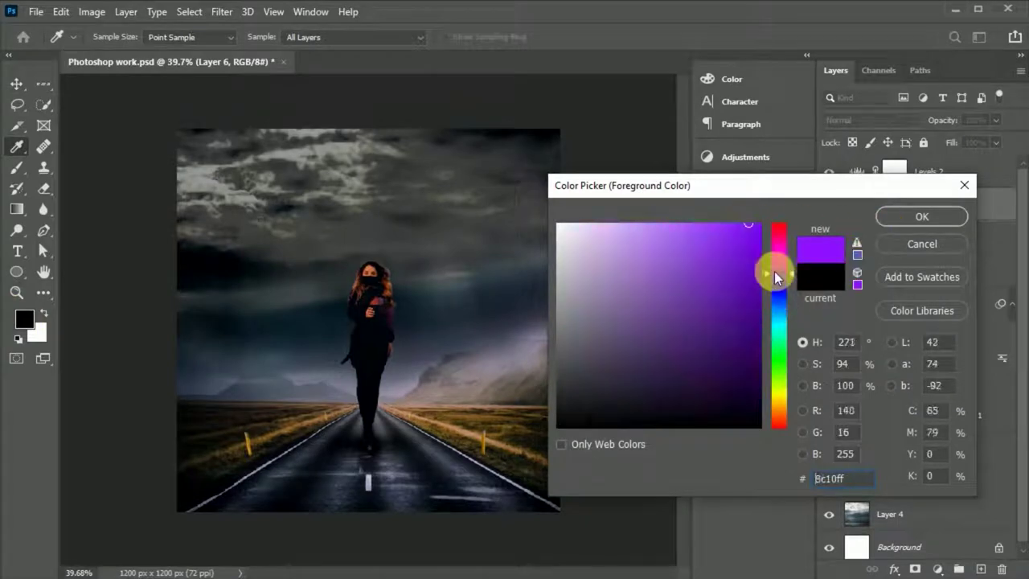
{"action": "left_click", "coordinate": [899, 224]}
{"action": "key", "text": "b"}
{"action": "left_click_drag", "start_coordinate": [333, 261], "coordinate": [337, 345]}
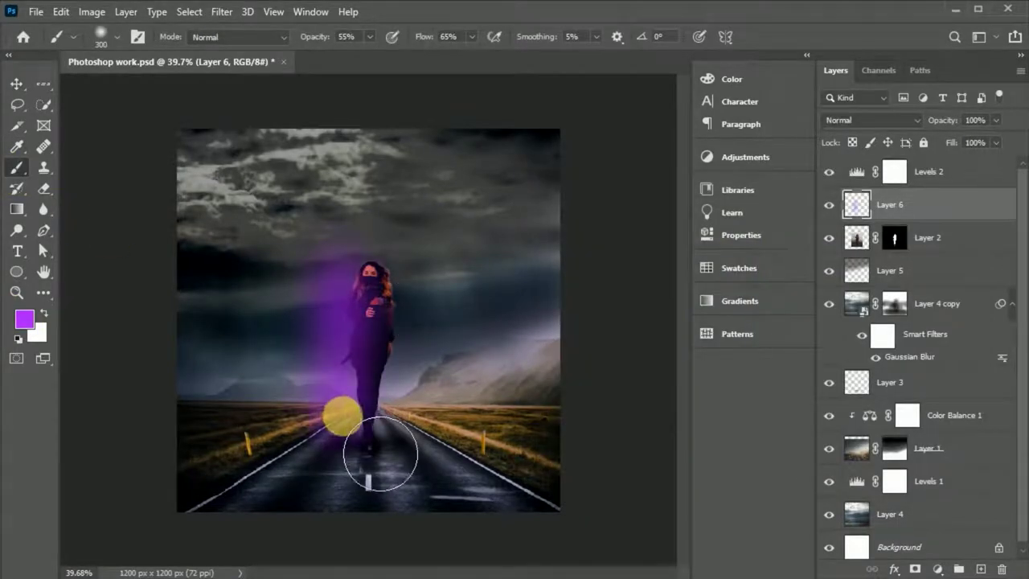
Blend the purple glow as Color Dodge at 63% opacity and reposition it behind the woman.
{"action": "left_click", "coordinate": [16, 84]}
{"action": "left_click", "coordinate": [868, 120]}
{"action": "key", "text": "Down"}
{"action": "key", "text": "Down"}
{"action": "key", "text": "Down"}
{"action": "key", "text": "Down"}
{"action": "key", "text": "Down"}
{"action": "key", "text": "Down"}
{"action": "key", "text": "Up"}
{"action": "mouse_move", "coordinate": [939, 120]}
{"action": "left_mouse_down"}
{"action": "mouse_move", "coordinate": [914, 119]}
{"action": "mouse_move", "coordinate": [934, 146]}
{"action": "left_mouse_up"}
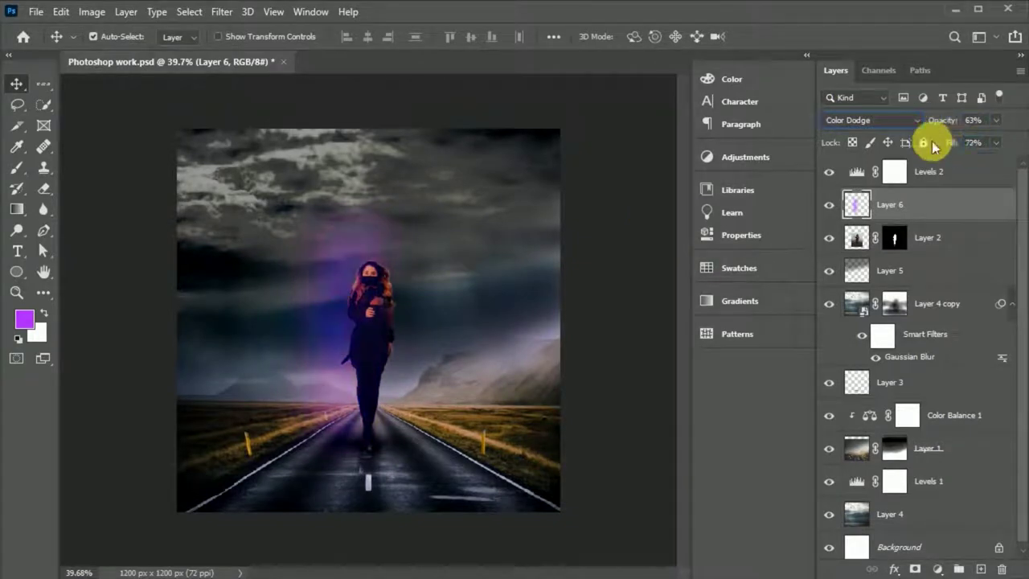
{"action": "left_click_drag", "start_coordinate": [349, 241], "coordinate": [352, 277]}
{"action": "key", "text": "ctrl+t"}
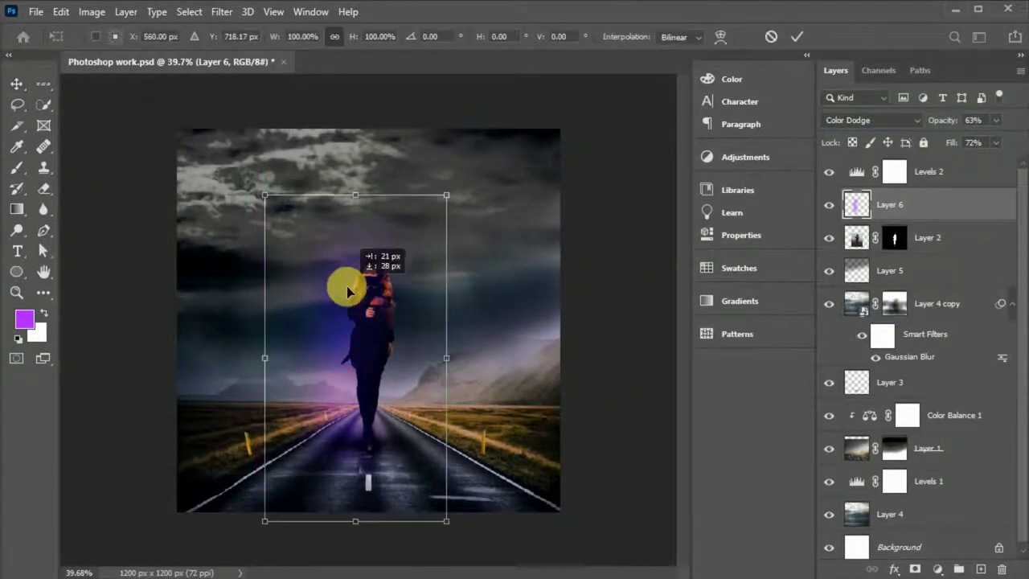
{"action": "left_click", "coordinate": [800, 40]}
Paste the dust-storm photo and stretch it across the whole canvas.
{"action": "scroll", "coordinate": [379, 349], "scroll_direction": "down", "scroll_amount": 2}
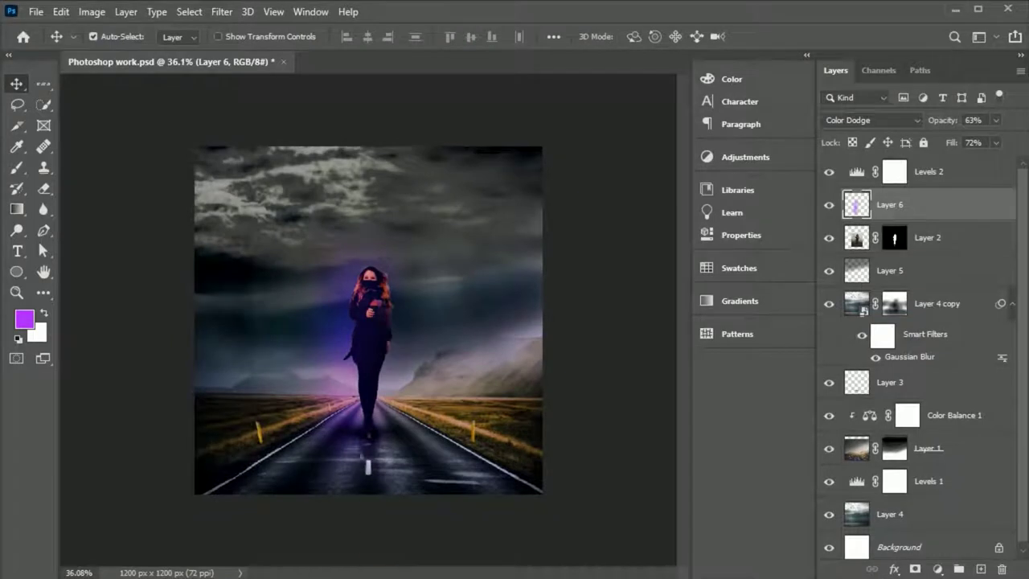
{"action": "key", "text": "alt+bracketright"}
{"action": "key", "text": "ctrl+v"}
{"action": "key", "text": "ctrl+t"}
{"action": "left_click_drag", "start_coordinate": [393, 379], "coordinate": [369, 533]}
{"action": "mouse_move", "coordinate": [368, 251]}
{"action": "left_mouse_down"}
{"action": "mouse_move", "coordinate": [373, 198]}
{"action": "mouse_move", "coordinate": [424, 318]}
{"action": "left_mouse_up"}
Stretch and move the pasted dust image so it covers the whole canvas.
{"action": "left_click_drag", "start_coordinate": [372, 150], "coordinate": [374, 92]}
{"action": "left_click_drag", "start_coordinate": [420, 244], "coordinate": [420, 289]}
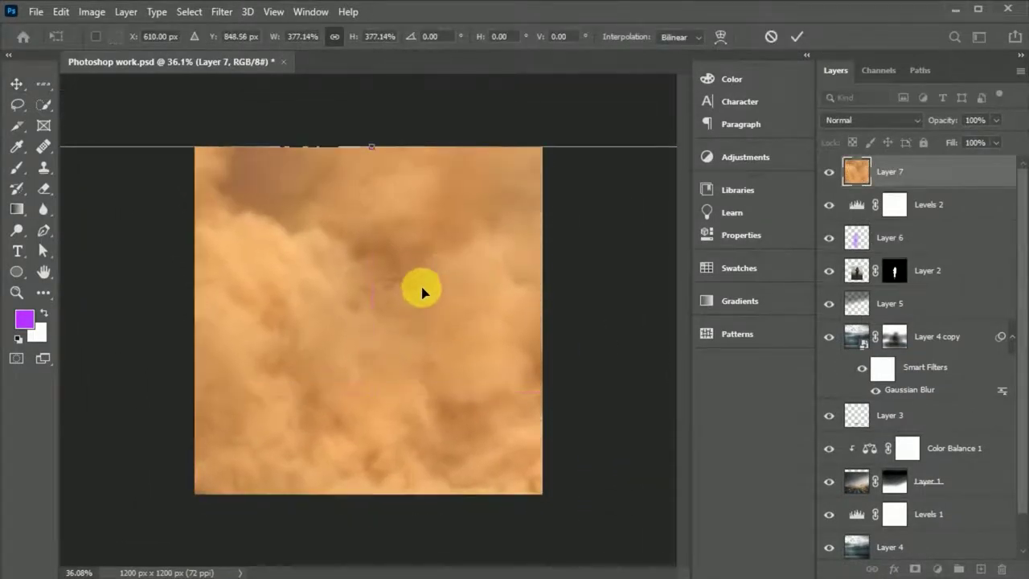
{"action": "left_click_drag", "start_coordinate": [372, 142], "coordinate": [379, 129]}
{"action": "left_click", "coordinate": [797, 36]}
Try several blend modes on the dust layer and settle on Soft Light.
{"action": "left_click", "coordinate": [873, 120]}
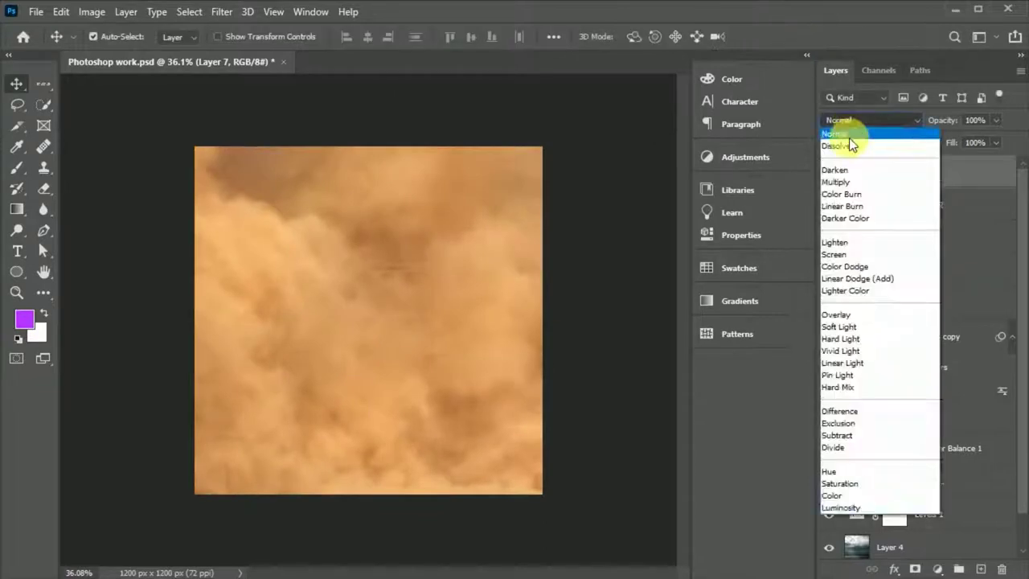
{"action": "left_click", "coordinate": [838, 196]}
{"action": "key", "text": "Down"}
{"action": "key", "text": "Down"}
{"action": "key", "text": "Down"}
{"action": "key", "text": "Down"}
{"action": "key", "text": "Down"}
{"action": "key", "text": "Down"}
{"action": "key", "text": "Down"}
{"action": "key", "text": "Down"}
{"action": "key", "text": "Down"}
{"action": "key", "text": "Down"}
{"action": "key", "text": "Down"}
{"action": "key", "text": "Down"}
{"action": "key", "text": "Down"}
{"action": "key", "text": "Down"}
{"action": "key", "text": "Down"}
{"action": "key", "text": "Down"}
{"action": "key", "text": "Down"}
{"action": "key", "text": "Down"}
{"action": "key", "text": "Down"}
{"action": "key", "text": "Down"}
{"action": "key", "text": "Down"}
{"action": "key", "text": "Down"}
{"action": "key", "text": "Down"}
{"action": "key", "text": "Down"}
{"action": "key", "text": "Up"}
{"action": "left_click", "coordinate": [874, 120]}
{"action": "left_click", "coordinate": [848, 326]}
{"action": "left_click", "coordinate": [630, 331]}
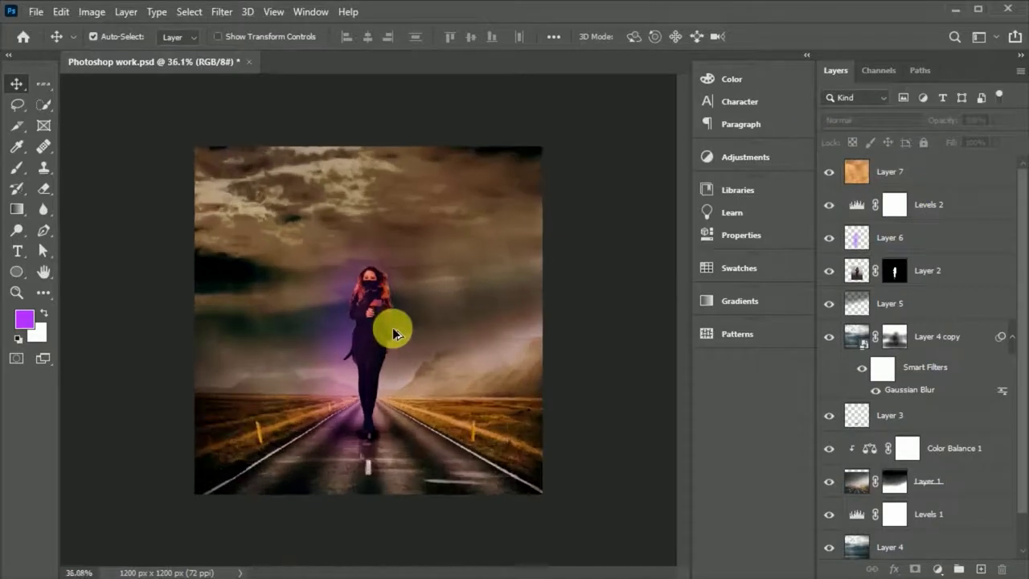
Lower the purple glow layer (Layer 6) to 39% opacity.
{"action": "scroll", "coordinate": [434, 306], "scroll_direction": "up", "scroll_amount": 1}
{"action": "left_click", "coordinate": [859, 243]}
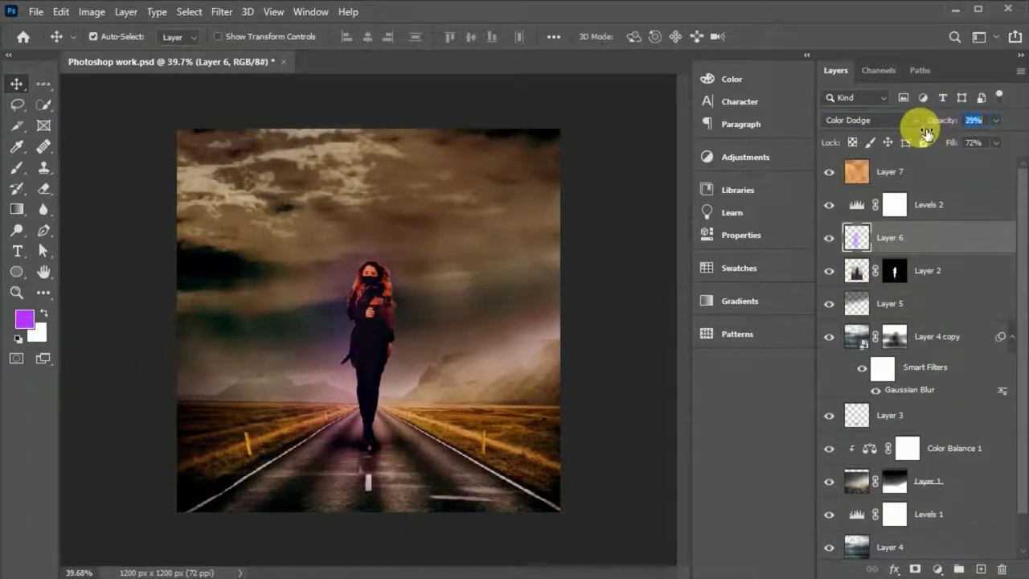
{"action": "left_click", "coordinate": [607, 460]}
{"action": "scroll", "coordinate": [607, 460], "scroll_direction": "down", "scroll_amount": 3}
{"action": "scroll", "coordinate": [371, 322], "scroll_direction": "up", "scroll_amount": 3}
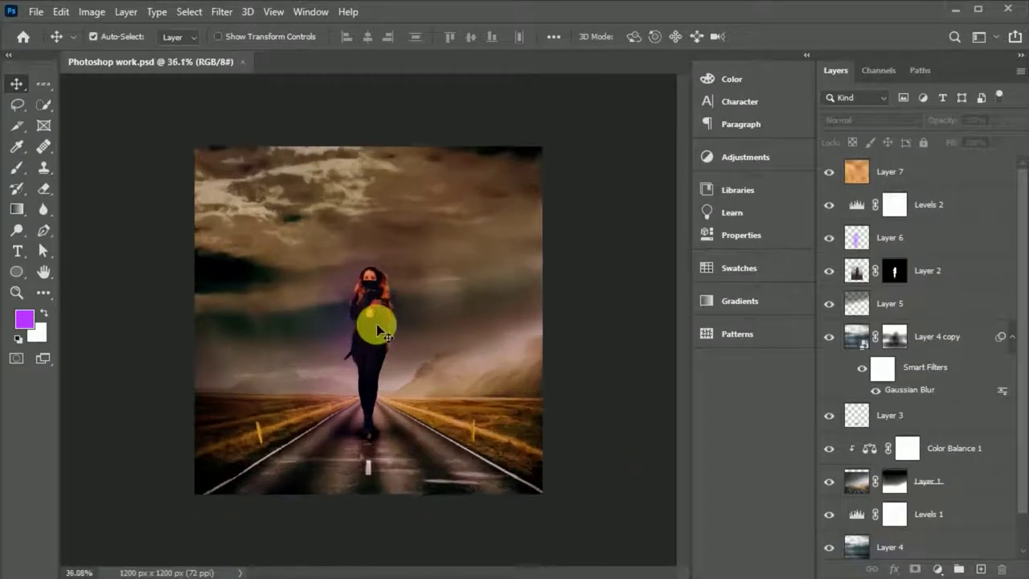
{"action": "scroll", "coordinate": [375, 323], "scroll_direction": "down", "scroll_amount": 1}
Add a Levels adjustment on the woman's layer with output black at 11, then add an empty layer above.
{"action": "left_click", "coordinate": [864, 275]}
{"action": "left_click", "coordinate": [937, 568]}
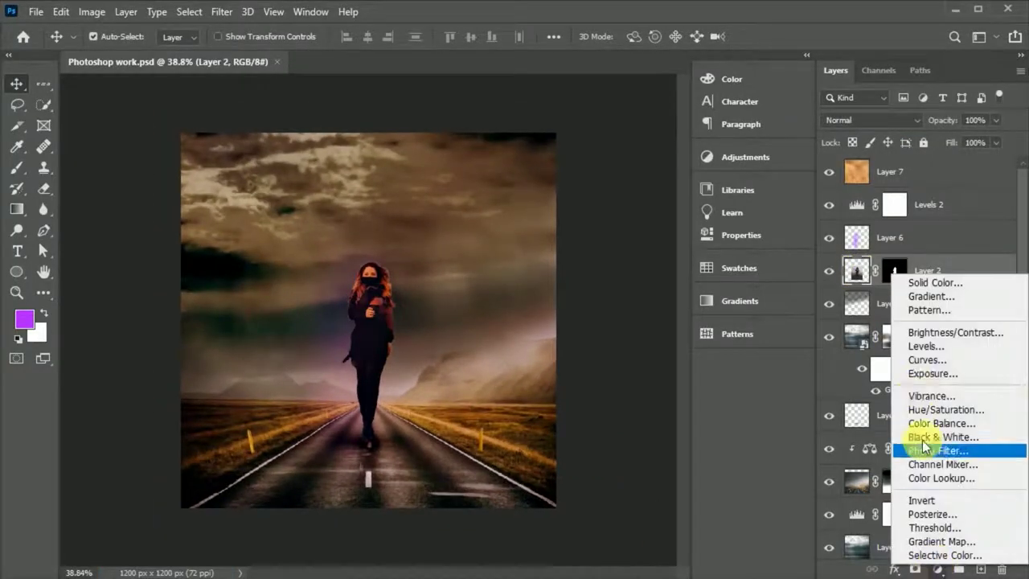
{"action": "left_click", "coordinate": [925, 423]}
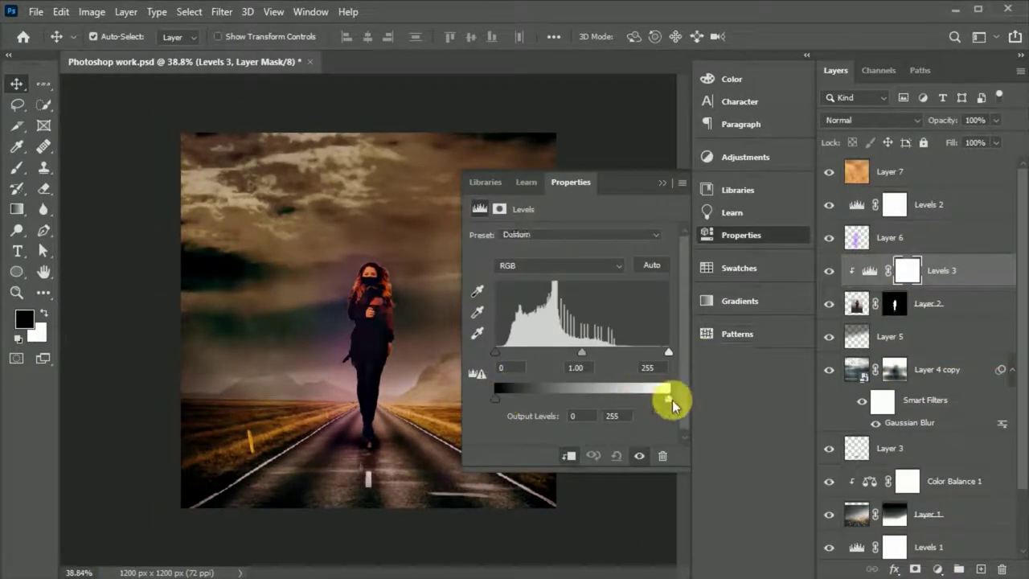
{"action": "left_click_drag", "start_coordinate": [496, 398], "coordinate": [504, 400]}
{"action": "left_click_drag", "start_coordinate": [496, 352], "coordinate": [486, 359]}
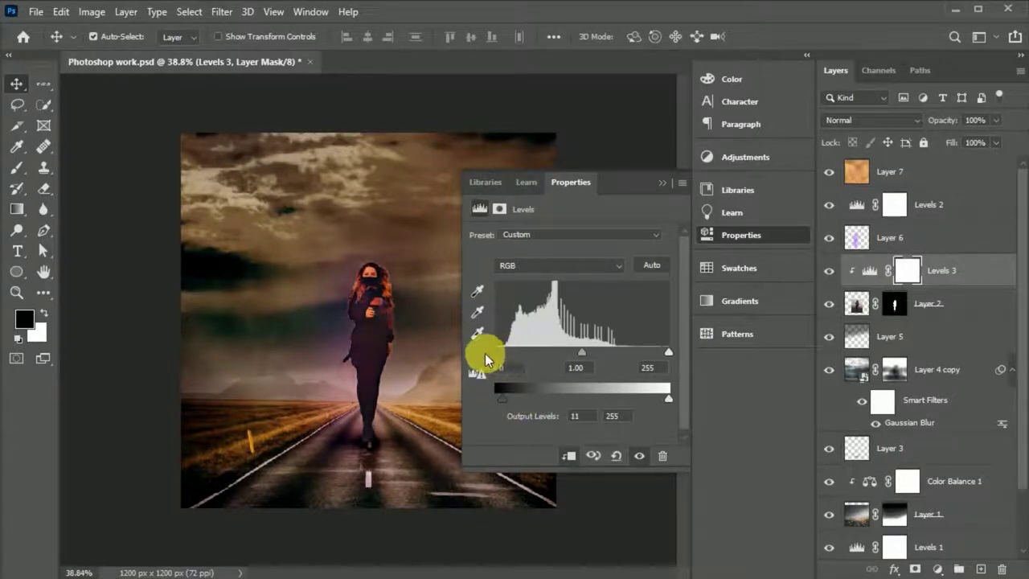
{"action": "left_click", "coordinate": [741, 235]}
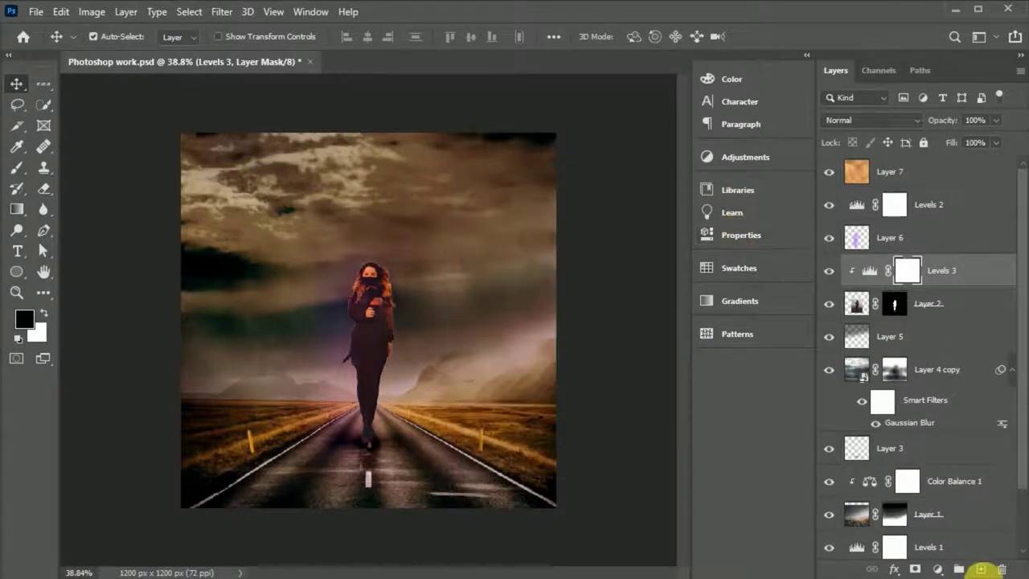
{"action": "left_click", "coordinate": [982, 568]}
Paint a soft light-cyan glow over the woman's face and hair with the Brush.
{"action": "scroll", "coordinate": [368, 271], "scroll_direction": "up", "scroll_amount": 3}
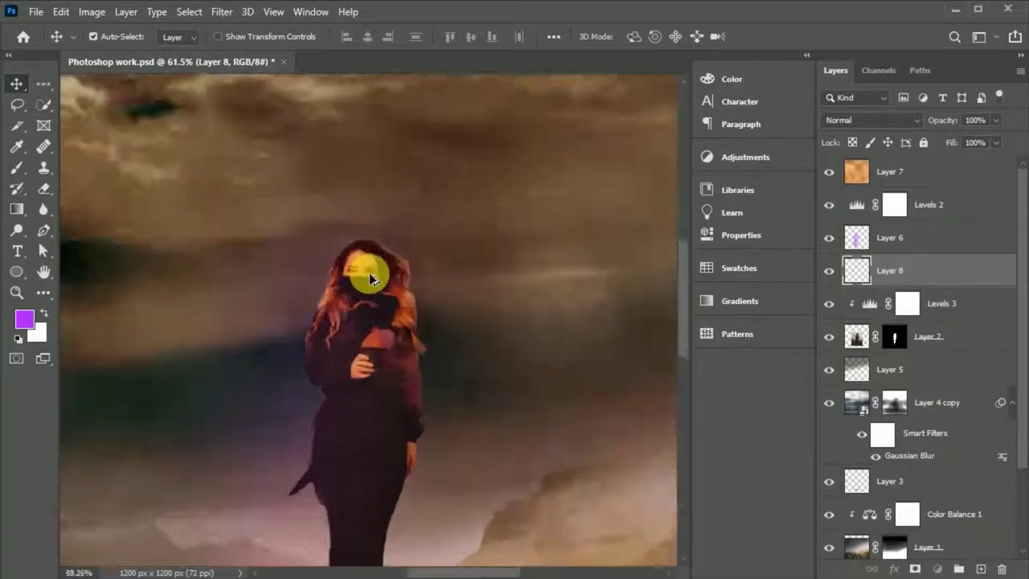
{"action": "scroll", "coordinate": [368, 271], "scroll_direction": "up", "scroll_amount": 4}
{"action": "left_click", "coordinate": [17, 167]}
{"action": "left_click", "coordinate": [24, 319]}
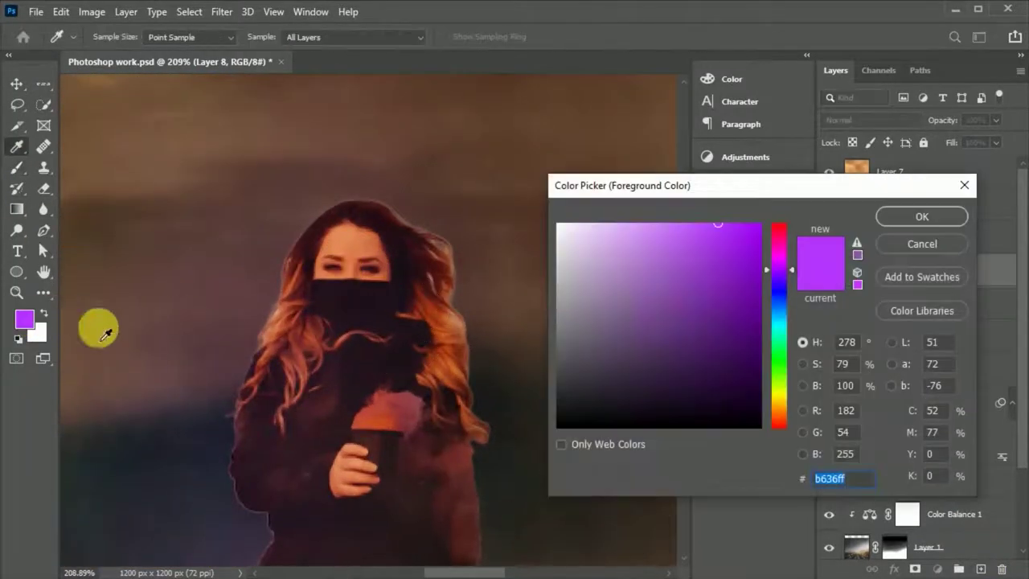
{"action": "left_click", "coordinate": [774, 328]}
{"action": "left_click", "coordinate": [921, 213]}
{"action": "mouse_move", "coordinate": [371, 304]}
{"action": "left_mouse_down"}
{"action": "mouse_move", "coordinate": [439, 289]}
{"action": "mouse_move", "coordinate": [395, 314]}
{"action": "mouse_move", "coordinate": [405, 276]}
{"action": "left_mouse_up"}
Set the cyan glow layer's blend mode to Overlay.
{"action": "key", "text": "v"}
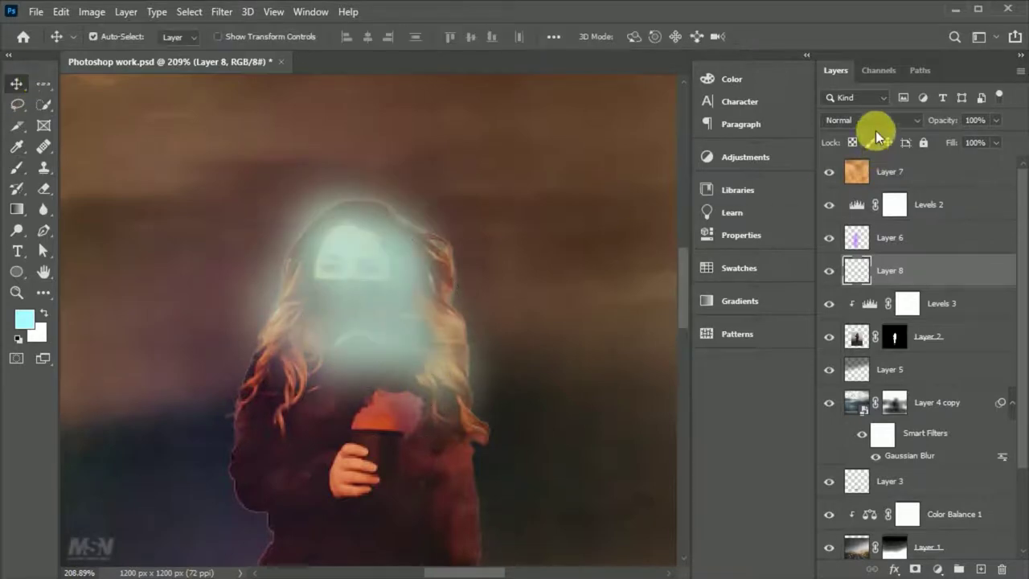
{"action": "left_click", "coordinate": [869, 120]}
{"action": "key", "text": "Down"}
{"action": "key", "text": "Down"}
{"action": "key", "text": "Down"}
{"action": "key", "text": "Down"}
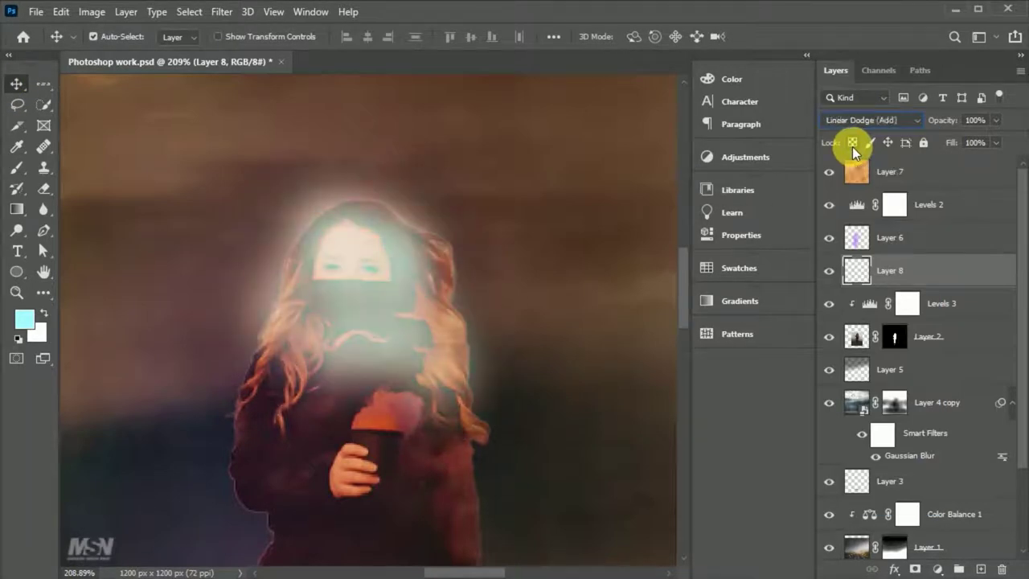
{"action": "key", "text": "Down"}
{"action": "key", "text": "Down"}
{"action": "left_click", "coordinate": [460, 295]}
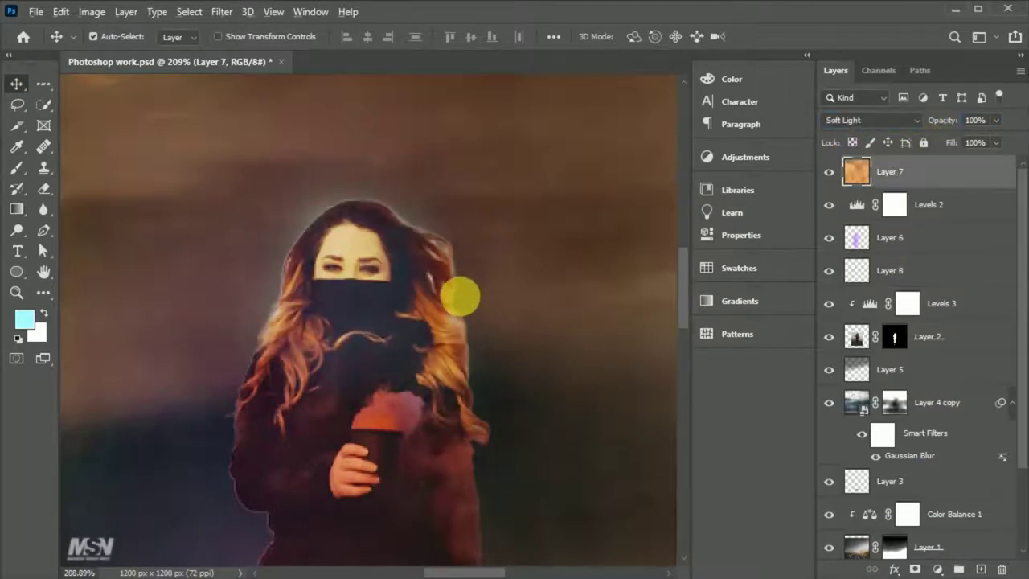
{"action": "scroll", "coordinate": [459, 295], "scroll_direction": "down", "scroll_amount": 5}
{"action": "scroll", "coordinate": [460, 295], "scroll_direction": "down", "scroll_amount": 3}
{"action": "left_click", "coordinate": [635, 456]}
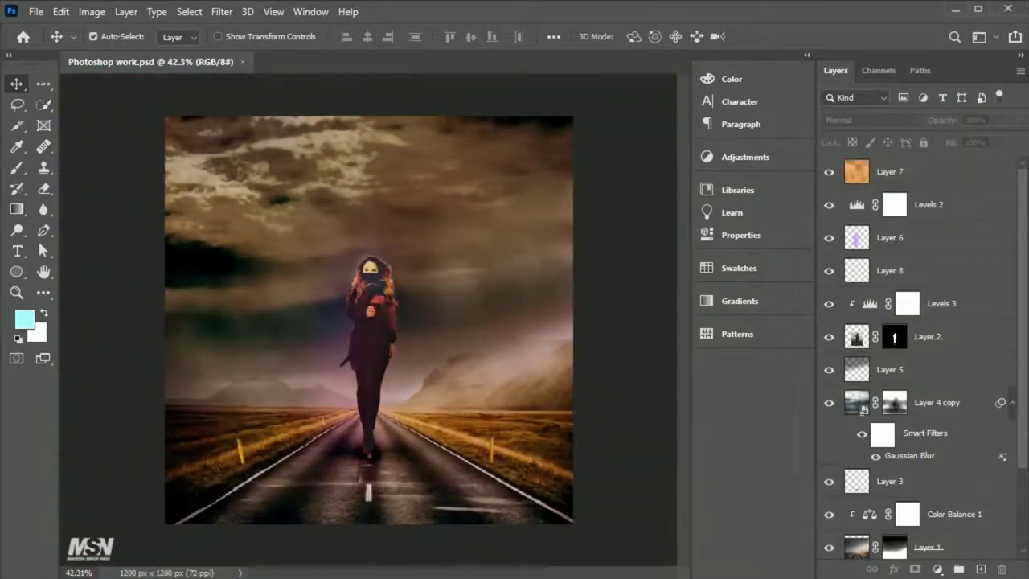
Paste the fire-sparks image as a new layer blended in Lighten.
{"action": "key", "text": "ctrl+v"}
{"action": "left_click", "coordinate": [868, 120]}
{"action": "key", "text": "Down"}
{"action": "key", "text": "Down"}
{"action": "key", "text": "Down"}
{"action": "key", "text": "Return"}
{"action": "key", "text": "Down"}
{"action": "key", "text": "Down"}
{"action": "key", "text": "Down"}
{"action": "key", "text": "Down"}
Rotate the sparks about -36 degrees and position them over the woman's shoulder.
{"action": "key", "text": "ctrl+t"}
{"action": "left_click_drag", "start_coordinate": [349, 362], "coordinate": [404, 392]}
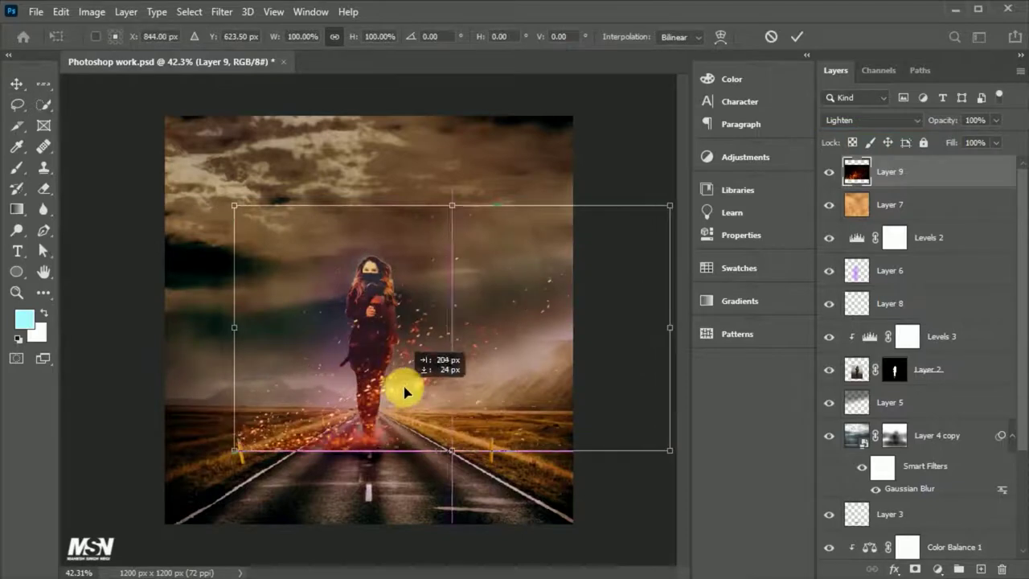
{"action": "mouse_move", "coordinate": [233, 462]}
{"action": "left_mouse_down"}
{"action": "mouse_move", "coordinate": [395, 475]}
{"action": "mouse_move", "coordinate": [274, 418]}
{"action": "mouse_move", "coordinate": [467, 333]}
{"action": "mouse_move", "coordinate": [397, 252]}
{"action": "mouse_move", "coordinate": [377, 298]}
{"action": "left_mouse_up"}
{"action": "scroll", "coordinate": [394, 253], "scroll_direction": "up", "scroll_amount": 3}
{"action": "scroll", "coordinate": [369, 226], "scroll_direction": "up", "scroll_amount": 2}
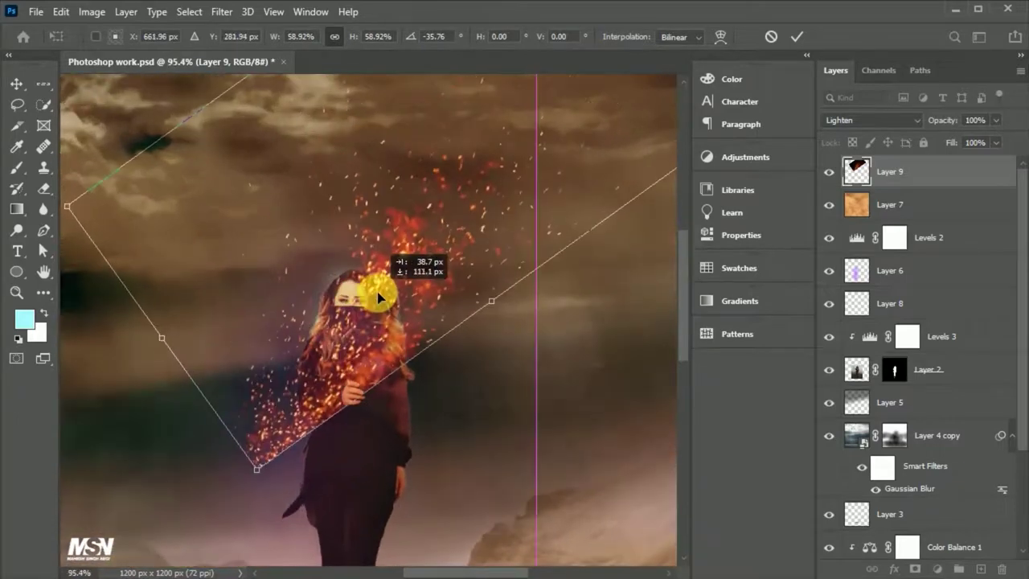
{"action": "left_click_drag", "start_coordinate": [420, 233], "coordinate": [379, 332]}
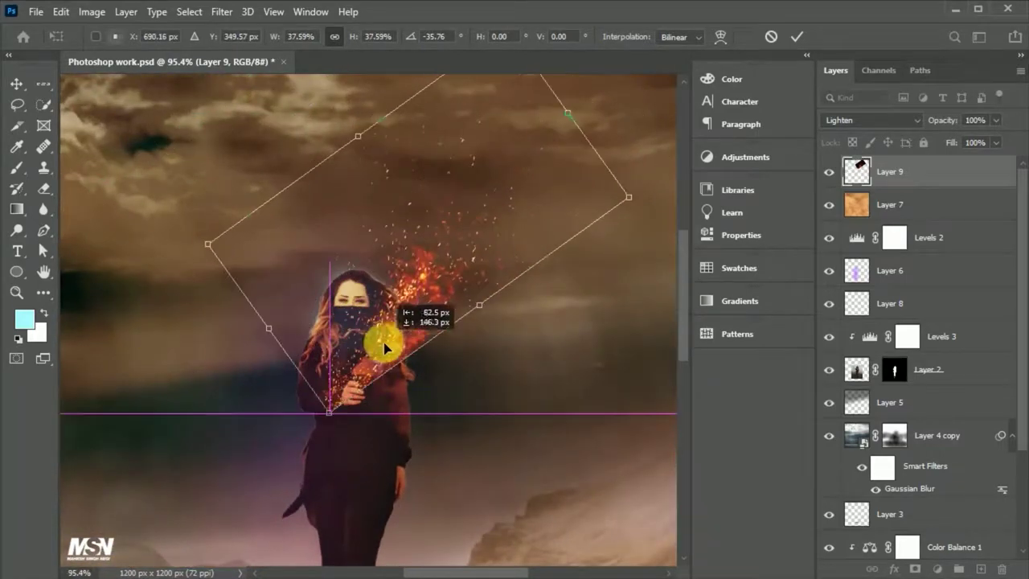
{"action": "key", "text": "Return"}
Add a layer mask to the sparks and paint out stray sparks beside her arm.
{"action": "scroll", "coordinate": [418, 367], "scroll_direction": "up", "scroll_amount": 2}
{"action": "left_click", "coordinate": [915, 569]}
{"action": "left_click", "coordinate": [16, 167]}
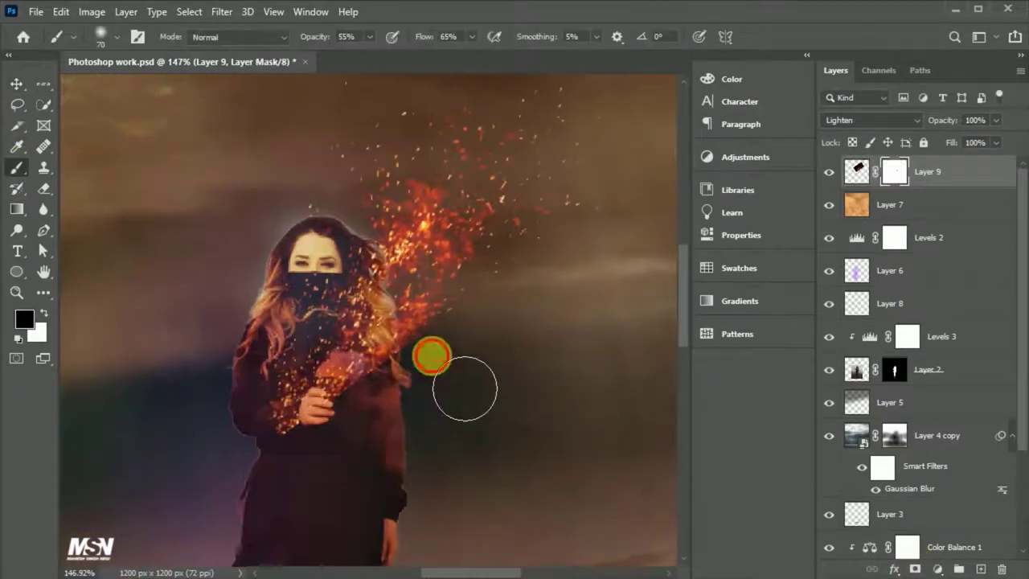
{"action": "mouse_move", "coordinate": [385, 398]}
{"action": "left_mouse_down"}
{"action": "mouse_move", "coordinate": [330, 419]}
{"action": "mouse_move", "coordinate": [275, 329]}
{"action": "mouse_move", "coordinate": [249, 418]}
{"action": "mouse_move", "coordinate": [459, 314]}
{"action": "mouse_move", "coordinate": [304, 418]}
{"action": "left_mouse_up"}
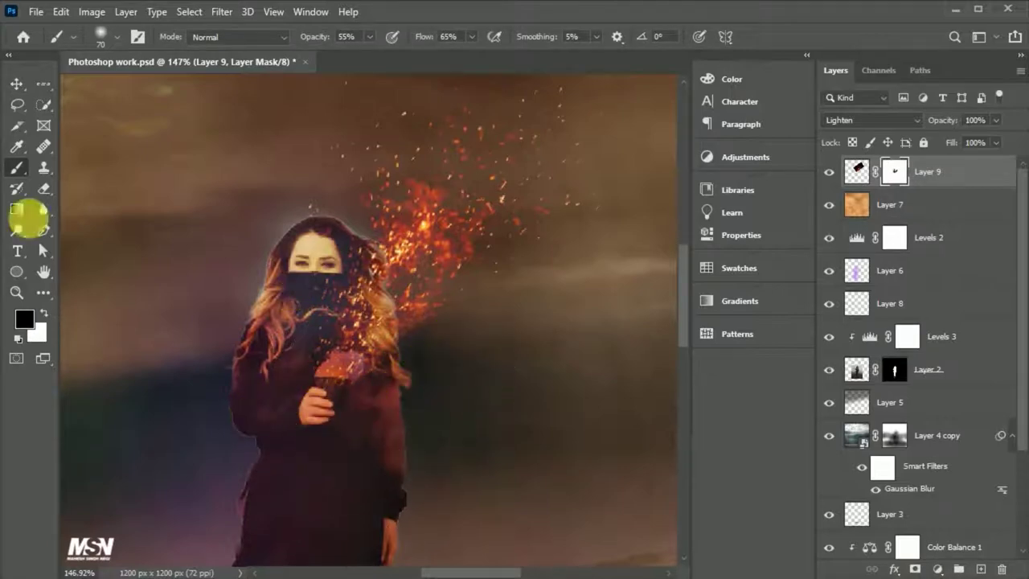
{"action": "key", "text": "v"}
Rotate the sparks slightly further and nudge them into place.
{"action": "scroll", "coordinate": [510, 298], "scroll_direction": "down", "scroll_amount": 4}
{"action": "scroll", "coordinate": [464, 340], "scroll_direction": "down", "scroll_amount": 2}
{"action": "scroll", "coordinate": [400, 280], "scroll_direction": "up", "scroll_amount": 1}
{"action": "scroll", "coordinate": [399, 280], "scroll_direction": "up", "scroll_amount": 5}
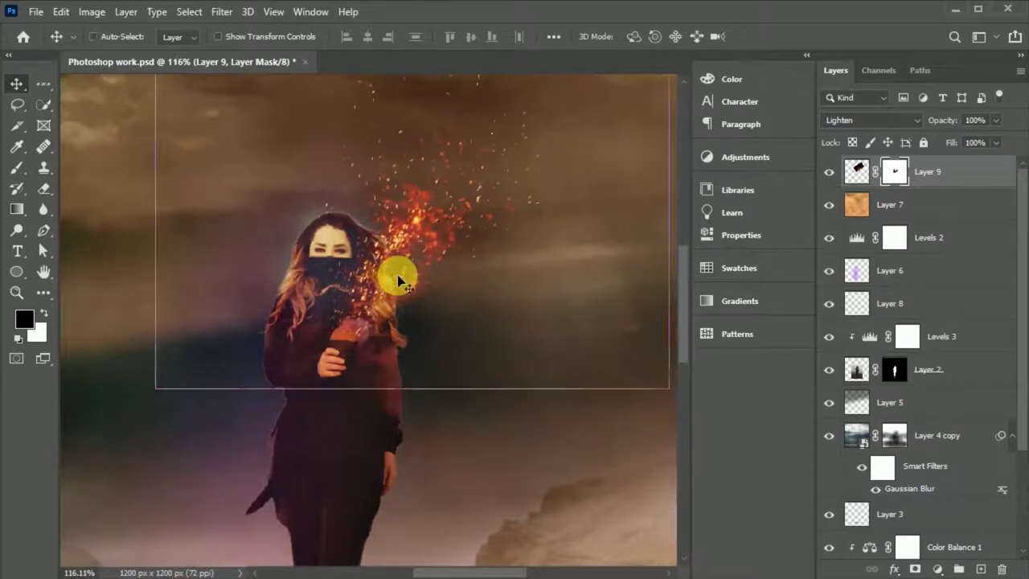
{"action": "key", "text": "ctrl+t"}
{"action": "left_click_drag", "start_coordinate": [145, 409], "coordinate": [161, 442]}
{"action": "left_click_drag", "start_coordinate": [425, 282], "coordinate": [399, 283]}
{"action": "key", "text": "Return"}
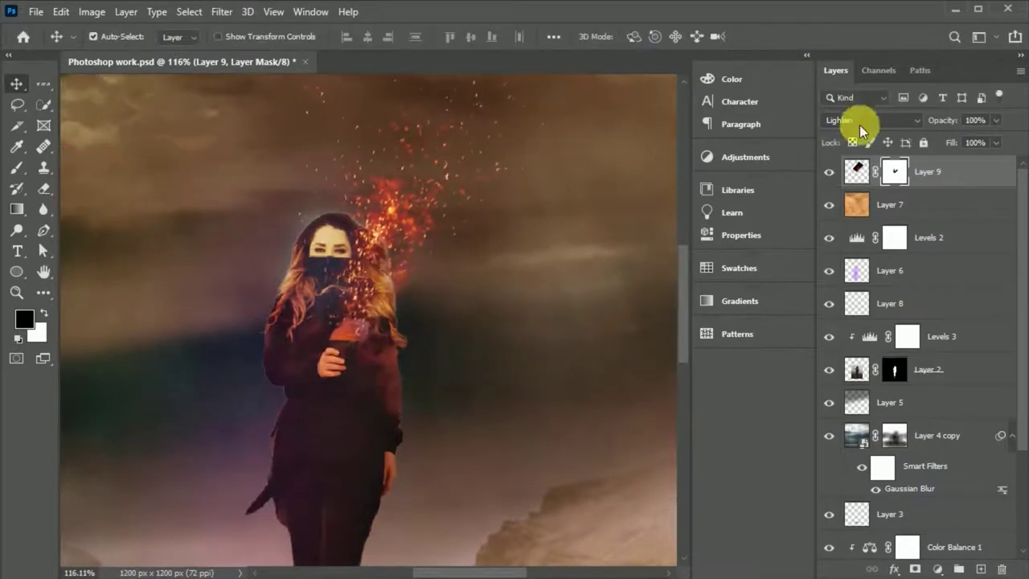
Check the masked sparks and reselect the sparks layer, Layer 9.
{"action": "scroll", "coordinate": [76, 184], "scroll_direction": "up", "scroll_amount": 3}
{"action": "key", "text": "b"}
{"action": "key", "text": "v"}
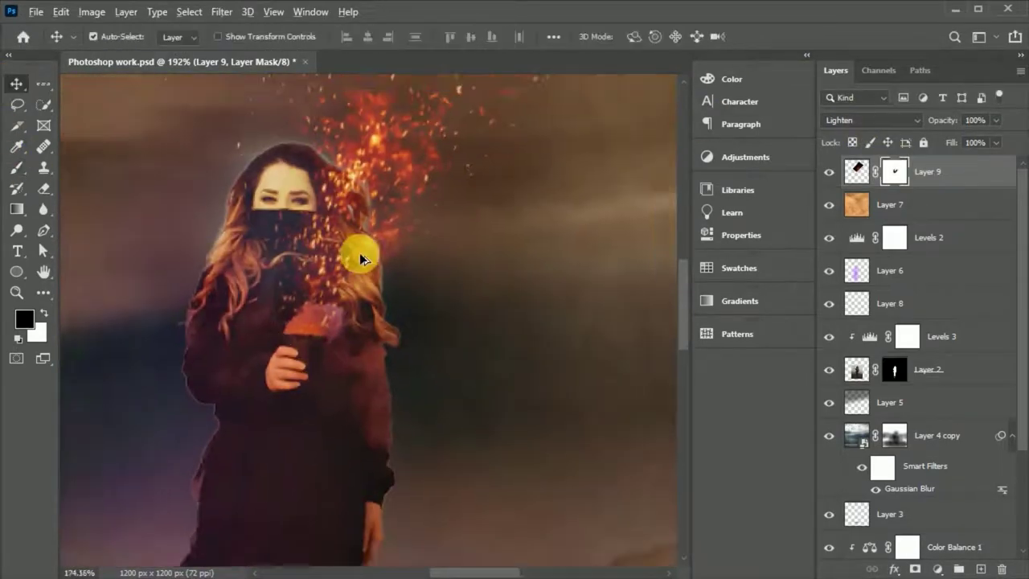
{"action": "scroll", "coordinate": [367, 271], "scroll_direction": "down", "scroll_amount": 4}
{"action": "scroll", "coordinate": [625, 457], "scroll_direction": "down", "scroll_amount": 2}
{"action": "left_click", "coordinate": [624, 458]}
{"action": "scroll", "coordinate": [544, 416], "scroll_direction": "down", "scroll_amount": 1}
{"action": "scroll", "coordinate": [543, 415], "scroll_direction": "up", "scroll_amount": 1}
{"action": "left_click", "coordinate": [544, 415]}
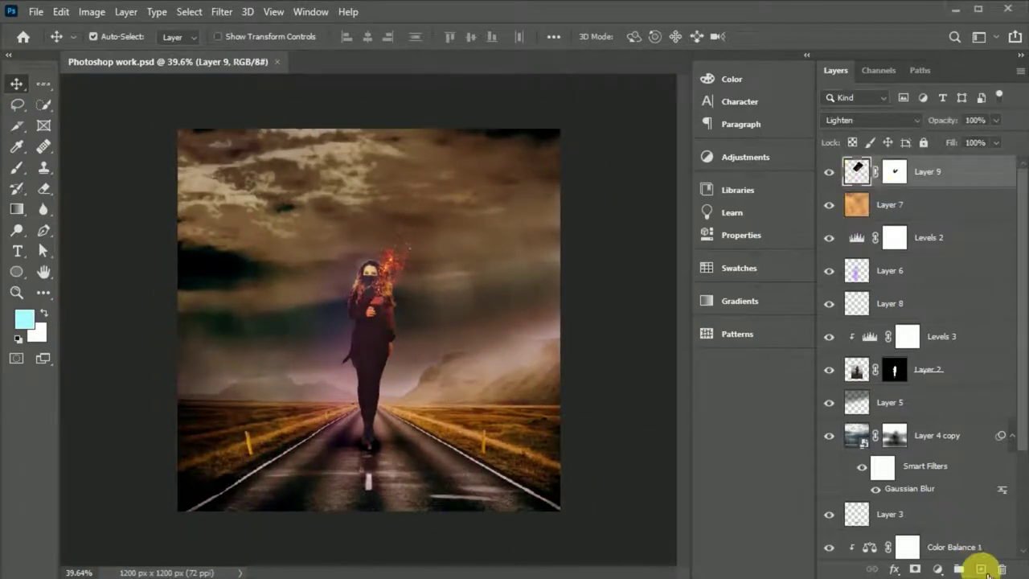
Create a new layer and edit the gradient's opacity stops, adding a transparent stop at 13%.
{"action": "left_click", "coordinate": [980, 570]}
{"action": "left_click", "coordinate": [17, 210]}
{"action": "left_click", "coordinate": [133, 35]}
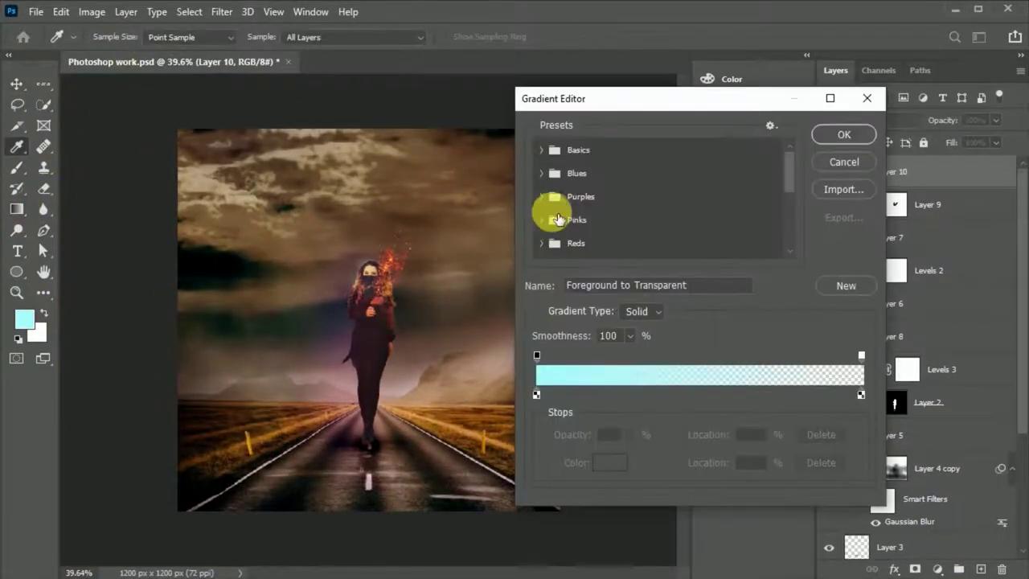
{"action": "left_click", "coordinate": [553, 150]}
{"action": "mouse_move", "coordinate": [536, 394]}
{"action": "left_mouse_down"}
{"action": "mouse_move", "coordinate": [711, 397]}
{"action": "mouse_move", "coordinate": [537, 368]}
{"action": "mouse_move", "coordinate": [855, 357]}
{"action": "mouse_move", "coordinate": [537, 357]}
{"action": "left_mouse_up"}
{"action": "left_click_drag", "start_coordinate": [861, 354], "coordinate": [580, 354]}
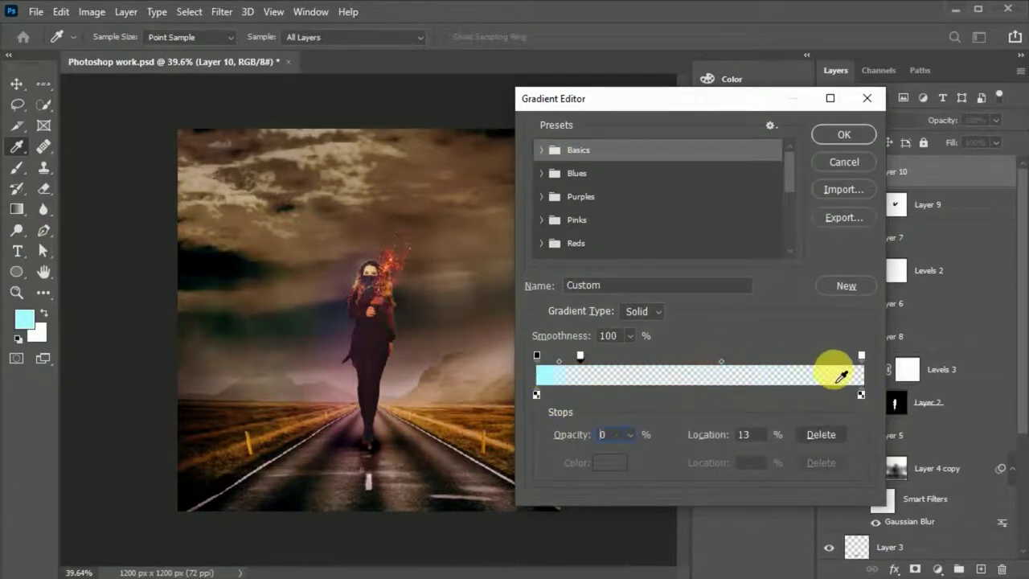
{"action": "left_click_drag", "start_coordinate": [771, 356], "coordinate": [797, 292]}
Start from the Blue_01 gradient and set both colour stops to browns sampled from the image.
{"action": "left_click", "coordinate": [544, 173]}
{"action": "left_click", "coordinate": [561, 197]}
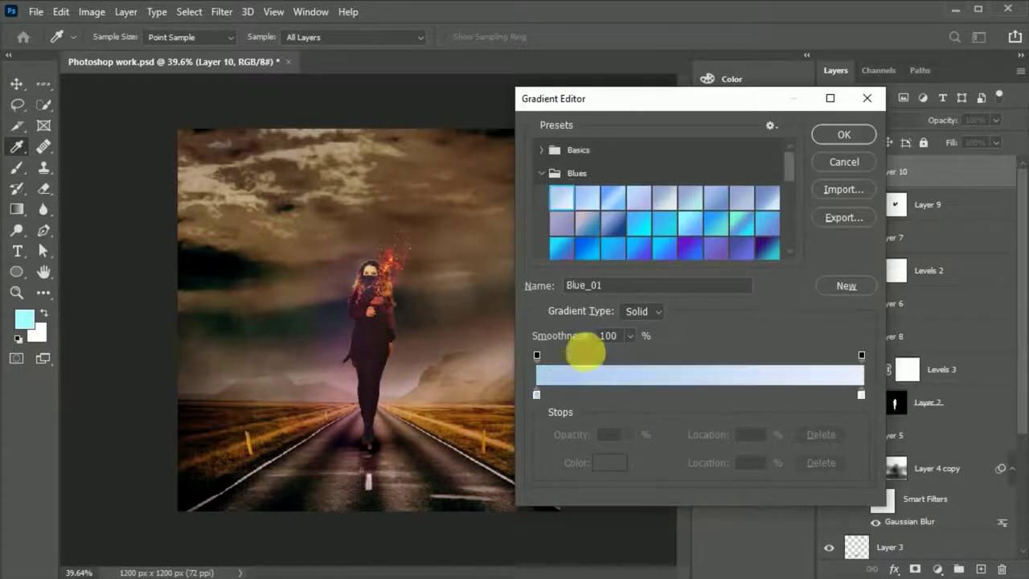
{"action": "left_click", "coordinate": [610, 463]}
{"action": "left_click", "coordinate": [426, 143]}
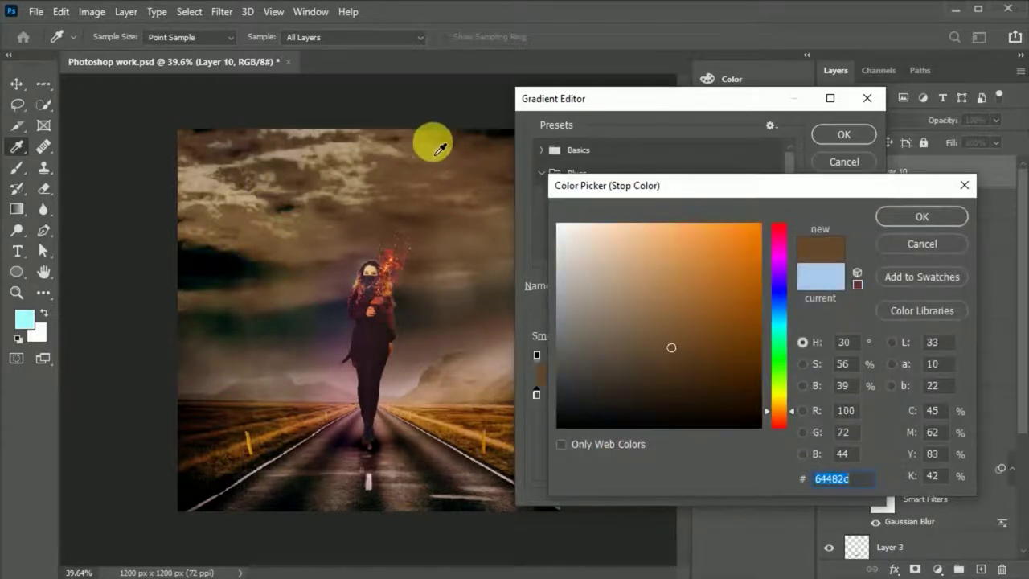
{"action": "left_click", "coordinate": [896, 217]}
{"action": "double_click", "coordinate": [858, 397]}
{"action": "left_click", "coordinate": [476, 453]}
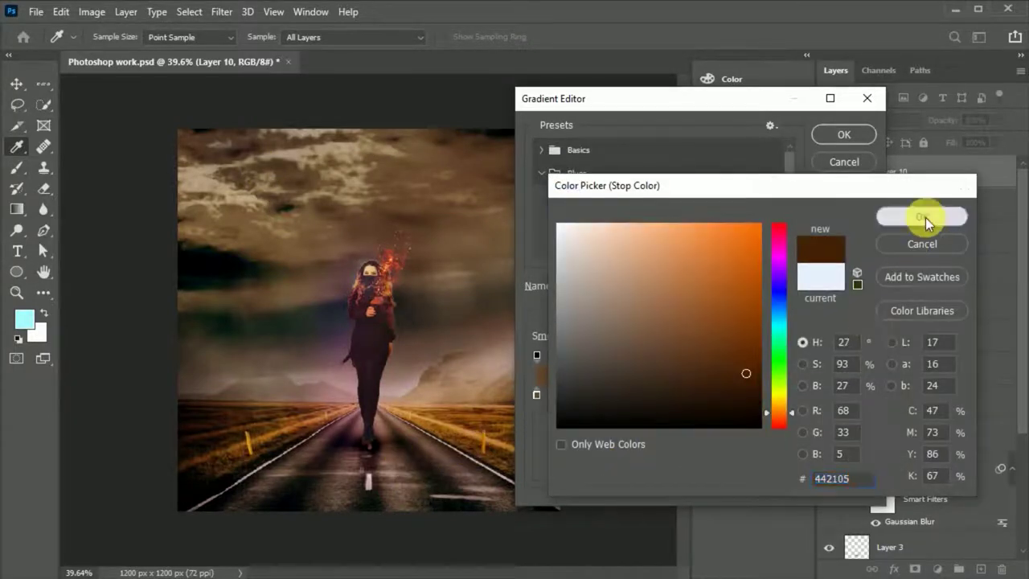
{"action": "left_click", "coordinate": [922, 216]}
{"action": "left_click", "coordinate": [845, 134]}
Fill the new layer with the brown gradient drawn top to bottom.
{"action": "left_click_drag", "start_coordinate": [371, 238], "coordinate": [368, 500]}
{"action": "left_click", "coordinate": [16, 84]}
{"action": "key", "text": "g"}
{"action": "left_click_drag", "start_coordinate": [356, 166], "coordinate": [357, 450]}
{"action": "left_click", "coordinate": [16, 83]}
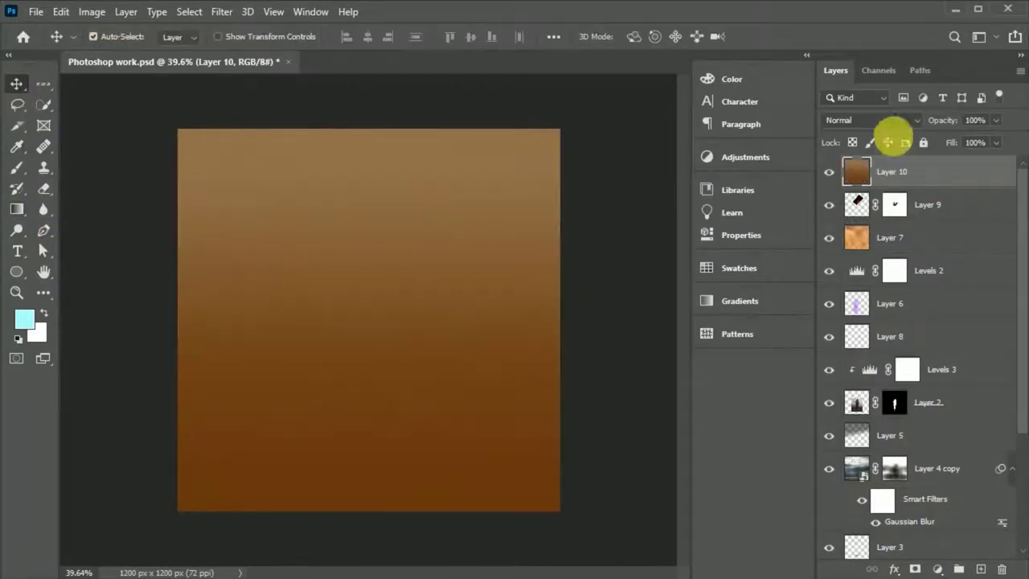
Blend the gradient layer in Hard Light and lower its opacity to 78%.
{"action": "left_click", "coordinate": [873, 120]}
{"action": "key", "text": "Down"}
{"action": "key", "text": "Down"}
{"action": "key", "text": "Down"}
{"action": "key", "text": "Down"}
{"action": "key", "text": "Down"}
{"action": "key", "text": "Down"}
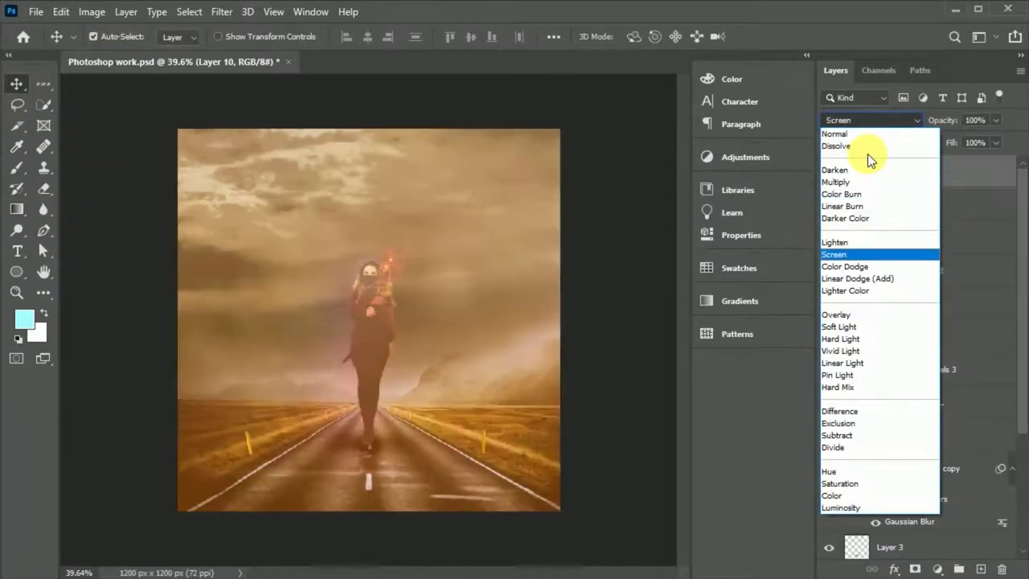
{"action": "left_click", "coordinate": [848, 133]}
{"action": "key", "text": "Down"}
{"action": "key", "text": "Down"}
{"action": "key", "text": "Down"}
{"action": "key", "text": "Down"}
{"action": "key", "text": "Down"}
{"action": "key", "text": "Down"}
{"action": "key", "text": "Down"}
{"action": "key", "text": "Down"}
{"action": "key", "text": "Down"}
{"action": "key", "text": "Down"}
{"action": "key", "text": "Down"}
{"action": "key", "text": "Down"}
{"action": "key", "text": "Down"}
{"action": "key", "text": "Down"}
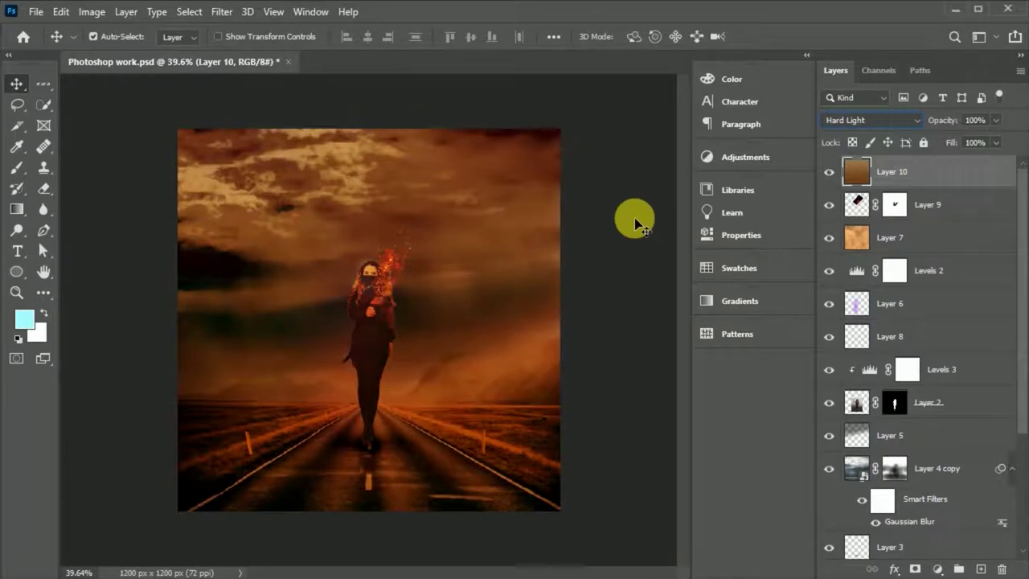
{"action": "key", "text": "Up"}
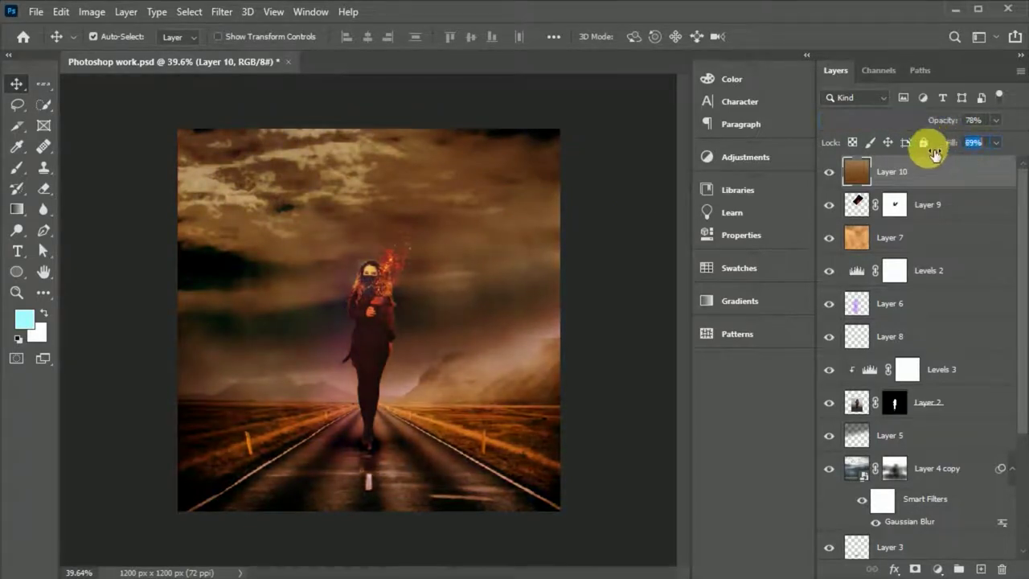
{"action": "left_click_drag", "start_coordinate": [949, 124], "coordinate": [887, 184]}
Paste the lens-flare image as a new layer blended in Screen.
{"action": "scroll", "coordinate": [386, 368], "scroll_direction": "up", "scroll_amount": 2}
{"action": "key", "text": "ctrl+v"}
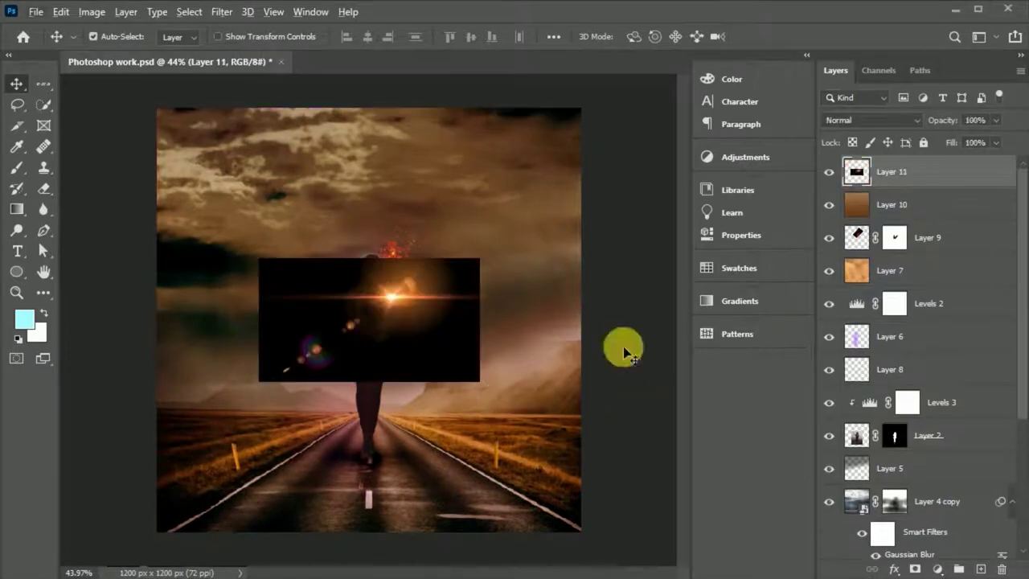
{"action": "left_click", "coordinate": [901, 120]}
{"action": "left_click", "coordinate": [897, 236]}
Shrink the flare to about 82% and move it onto the woman's hand.
{"action": "scroll", "coordinate": [442, 333], "scroll_direction": "up", "scroll_amount": 3}
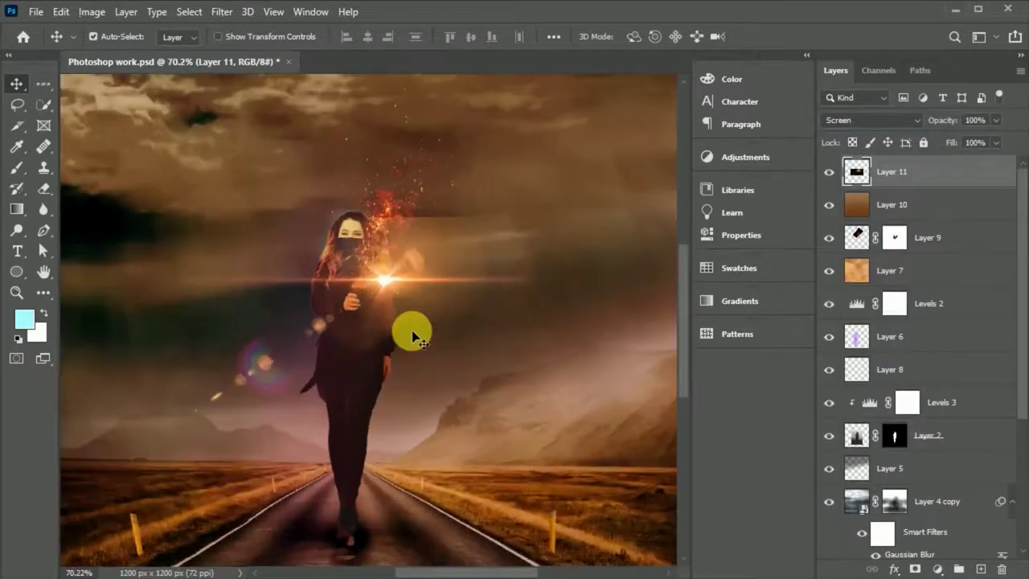
{"action": "key", "text": "ctrl+t"}
{"action": "left_click_drag", "start_coordinate": [533, 311], "coordinate": [466, 314]}
{"action": "scroll", "coordinate": [358, 309], "scroll_direction": "up", "scroll_amount": 3}
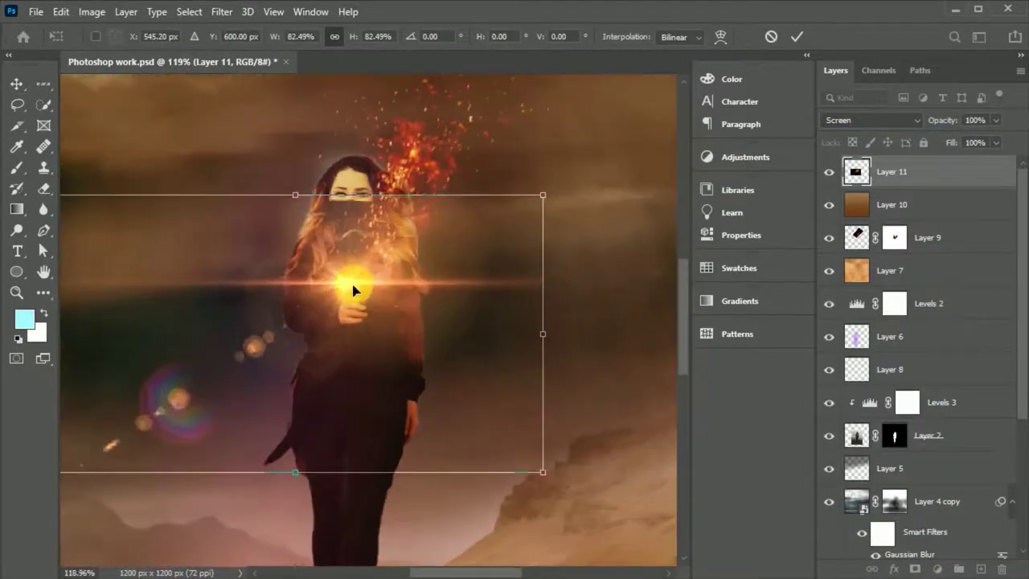
{"action": "left_click_drag", "start_coordinate": [354, 289], "coordinate": [370, 287]}
{"action": "key", "text": "Return"}
Lower the flare's opacity to 78% and add a layer mask to it.
{"action": "mouse_move", "coordinate": [953, 129]}
{"action": "left_mouse_down"}
{"action": "mouse_move", "coordinate": [933, 128]}
{"action": "mouse_move", "coordinate": [937, 153]}
{"action": "left_mouse_up"}
{"action": "left_click", "coordinate": [915, 568]}
{"action": "left_click", "coordinate": [16, 168]}
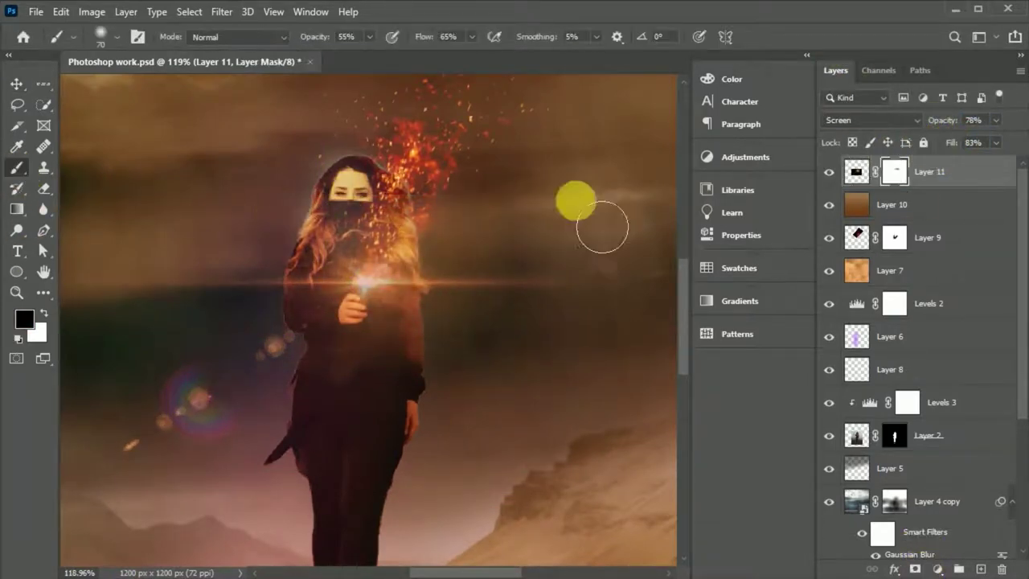
{"action": "left_click", "coordinate": [16, 84]}
{"action": "scroll", "coordinate": [410, 329], "scroll_direction": "down", "scroll_amount": 2}
{"action": "scroll", "coordinate": [499, 402], "scroll_direction": "down", "scroll_amount": 2}
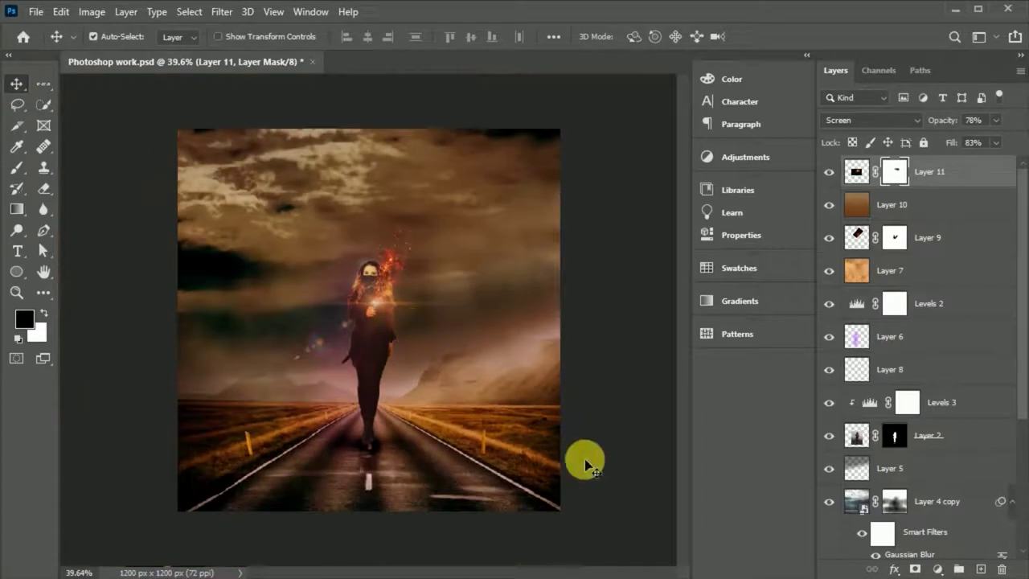
Save the document, then place the crack image as a new layer in Color Dodge.
{"action": "key", "text": "ctrl+s"}
{"action": "left_click_drag", "start_coordinate": [614, 524], "coordinate": [376, 386]}
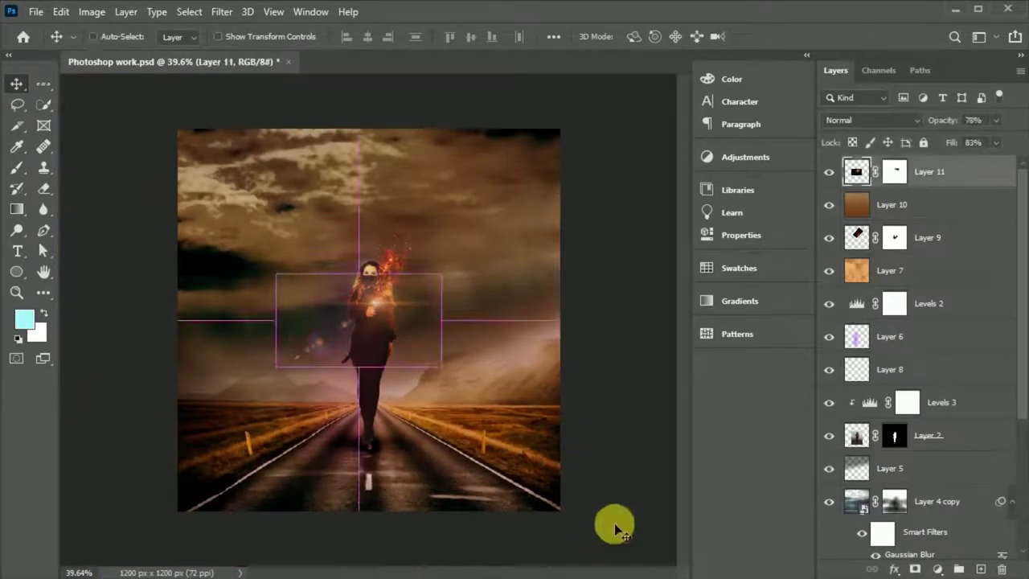
{"action": "left_click", "coordinate": [796, 36]}
{"action": "left_click", "coordinate": [869, 120]}
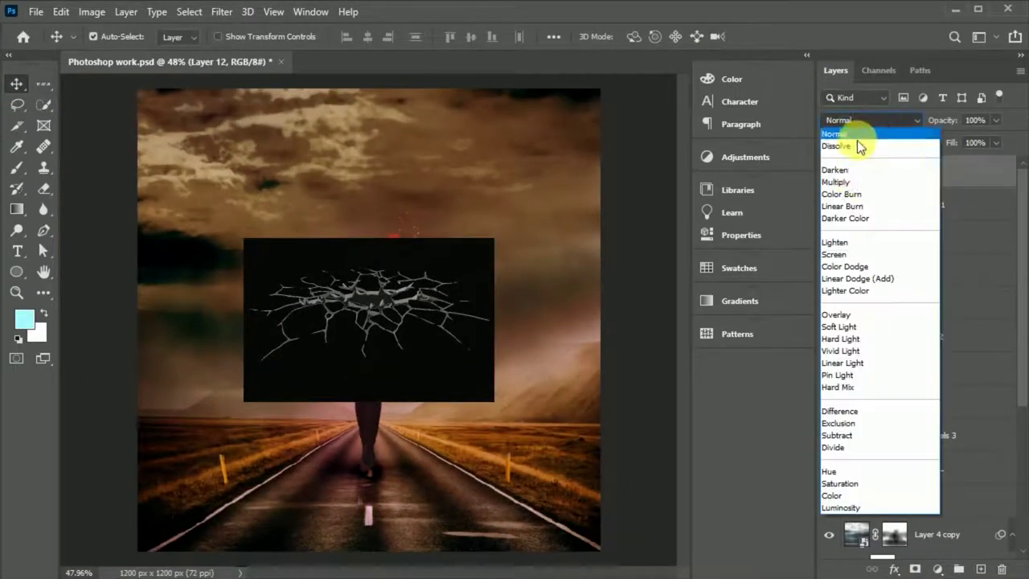
{"action": "left_click", "coordinate": [843, 269]}
Move the cracks down onto the road beneath the woman's feet.
{"action": "key", "text": "ctrl+t"}
{"action": "mouse_move", "coordinate": [413, 295]}
{"action": "left_mouse_down"}
{"action": "mouse_move", "coordinate": [410, 488]}
{"action": "mouse_move", "coordinate": [453, 432]}
{"action": "left_mouse_up"}
{"action": "key", "text": "Return"}
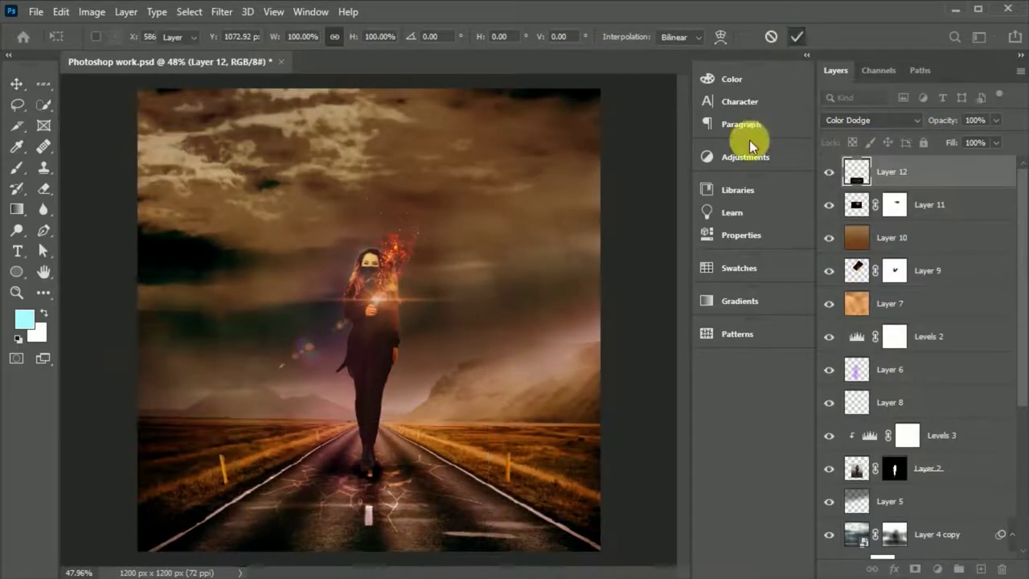
{"action": "scroll", "coordinate": [683, 361], "scroll_direction": "up", "scroll_amount": 2}
{"action": "scroll", "coordinate": [423, 471], "scroll_direction": "down", "scroll_amount": 2}
{"action": "scroll", "coordinate": [661, 423], "scroll_direction": "up", "scroll_amount": 5}
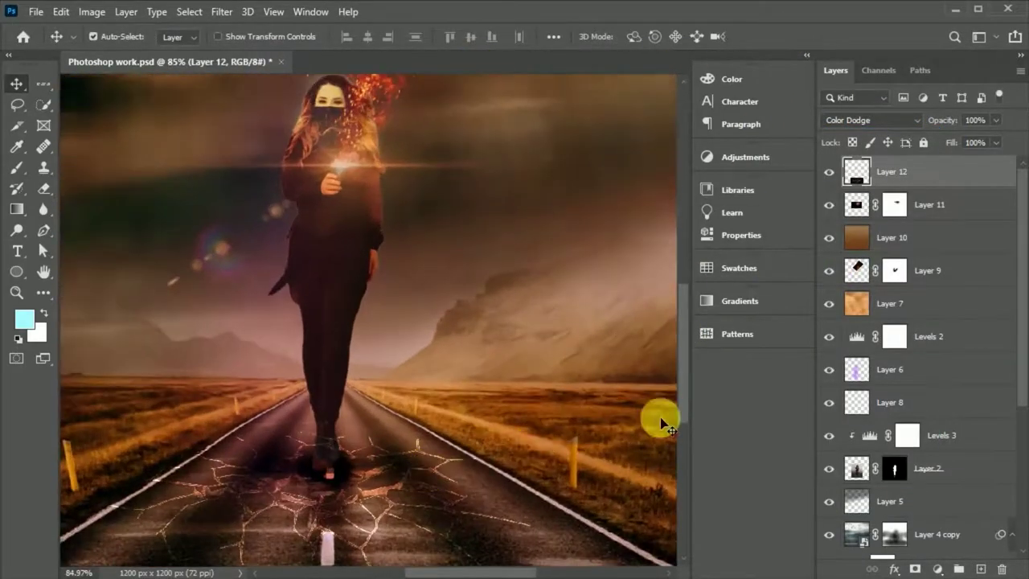
{"action": "scroll", "coordinate": [680, 394], "scroll_direction": "down", "scroll_amount": 3}
{"action": "scroll", "coordinate": [402, 375], "scroll_direction": "left", "scroll_amount": 1}
{"action": "scroll", "coordinate": [402, 375], "scroll_direction": "up", "scroll_amount": 2}
{"action": "left_click_drag", "start_coordinate": [418, 436], "coordinate": [430, 448]}
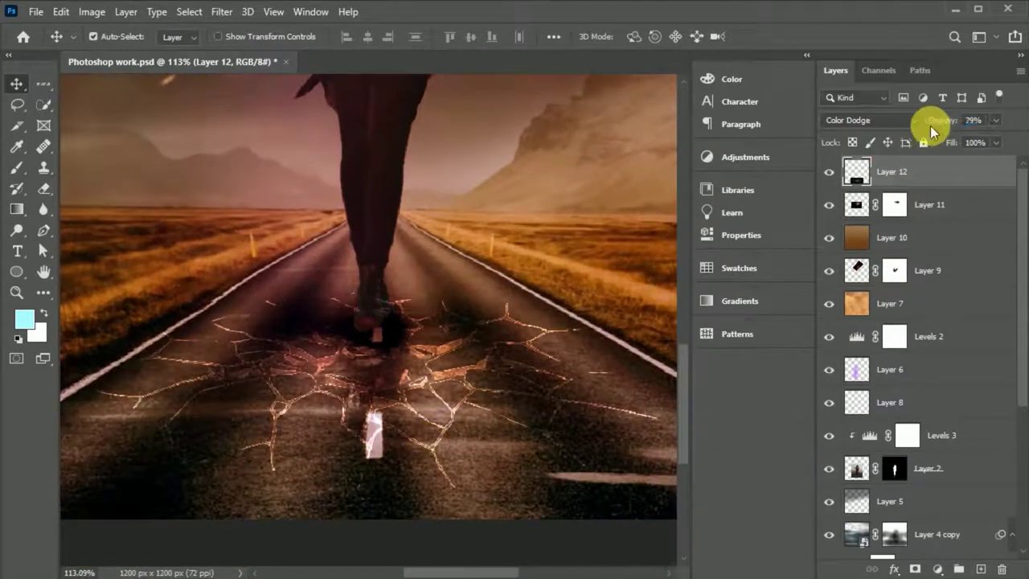
Lower the crack layer to 79% opacity and 83% fill.
{"action": "left_click_drag", "start_coordinate": [950, 153], "coordinate": [946, 152]}
{"action": "scroll", "coordinate": [437, 437], "scroll_direction": "down", "scroll_amount": 2}
{"action": "scroll", "coordinate": [436, 437], "scroll_direction": "down", "scroll_amount": 2}
{"action": "scroll", "coordinate": [386, 424], "scroll_direction": "down", "scroll_amount": 1}
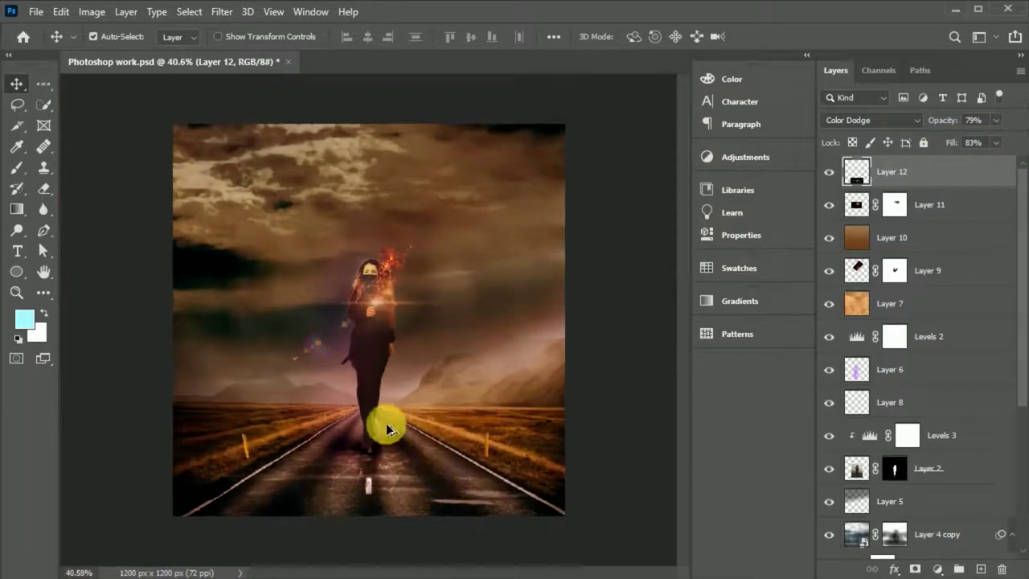
Paste the sunset-sky image as a new layer and stretch it downward.
{"action": "key", "text": "ctrl+v"}
{"action": "key", "text": "ctrl+t"}
{"action": "left_click_drag", "start_coordinate": [367, 443], "coordinate": [368, 554]}
Scale and reposition the sky layer so it spans the full canvas width.
{"action": "left_click_drag", "start_coordinate": [469, 375], "coordinate": [505, 386]}
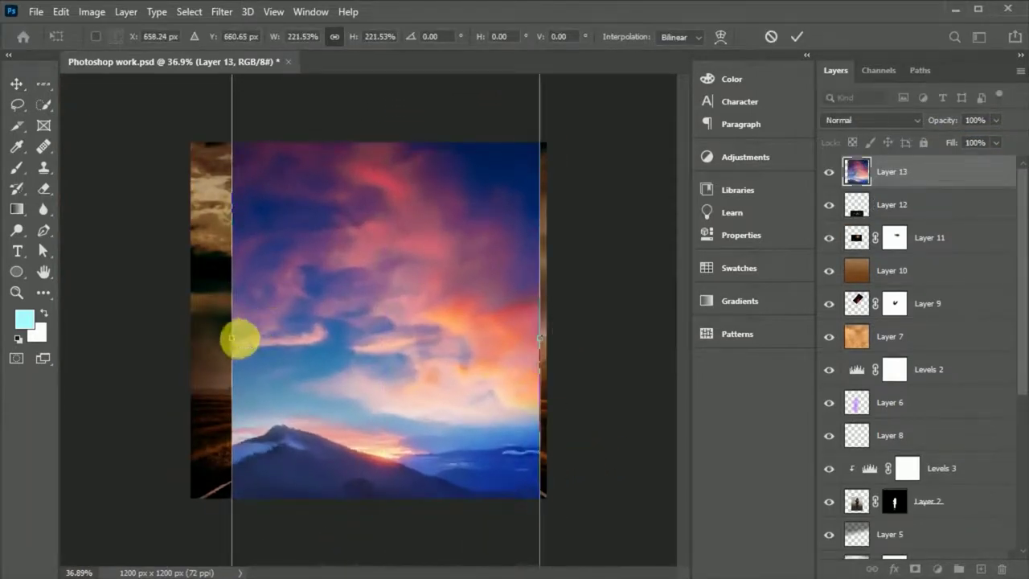
{"action": "left_click_drag", "start_coordinate": [230, 341], "coordinate": [184, 338]}
{"action": "left_click_drag", "start_coordinate": [459, 386], "coordinate": [462, 313]}
{"action": "left_click", "coordinate": [797, 36]}
Set the sky Layer 13 to Overlay blend mode at 73% opacity.
{"action": "left_click", "coordinate": [872, 120]}
{"action": "left_click", "coordinate": [834, 147]}
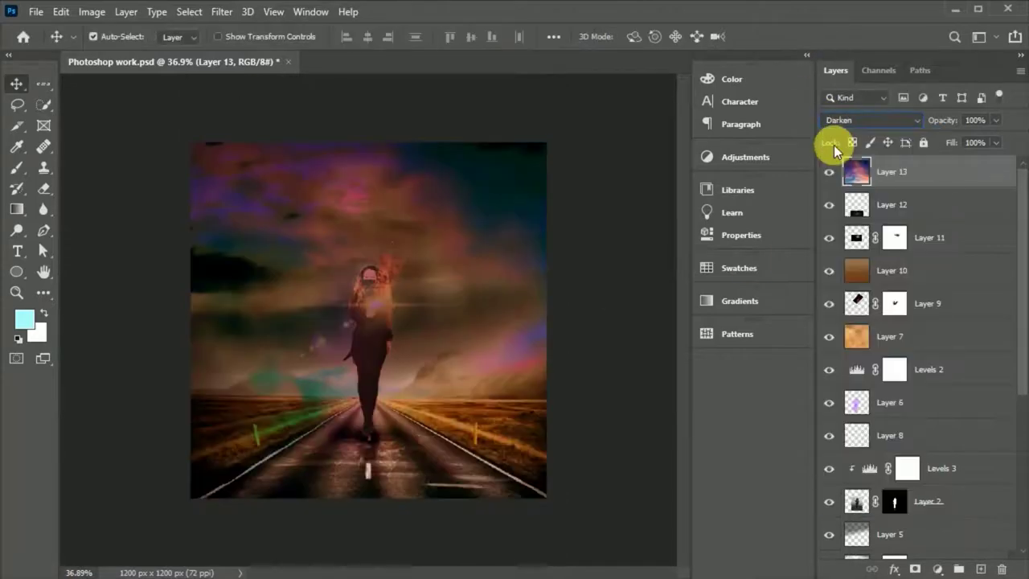
{"action": "key", "text": "Down"}
{"action": "key", "text": "Down"}
{"action": "key", "text": "Down"}
{"action": "key", "text": "Down"}
{"action": "key", "text": "Down"}
{"action": "key", "text": "Down"}
{"action": "key", "text": "Down"}
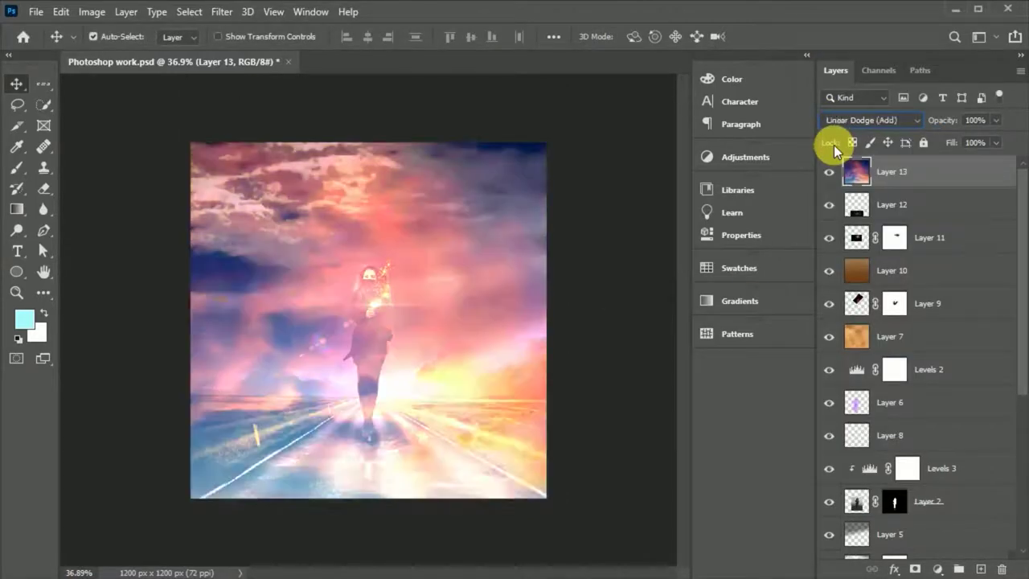
{"action": "key", "text": "Down"}
{"action": "key", "text": "Down"}
{"action": "mouse_move", "coordinate": [943, 120]}
{"action": "left_mouse_down"}
{"action": "mouse_move", "coordinate": [931, 121]}
{"action": "mouse_move", "coordinate": [940, 156]}
{"action": "left_mouse_up"}
Add a white layer mask to Layer 13 and paint on it in black with a soft brush.
{"action": "left_click", "coordinate": [639, 295]}
{"action": "left_click", "coordinate": [880, 178]}
{"action": "left_click", "coordinate": [915, 569]}
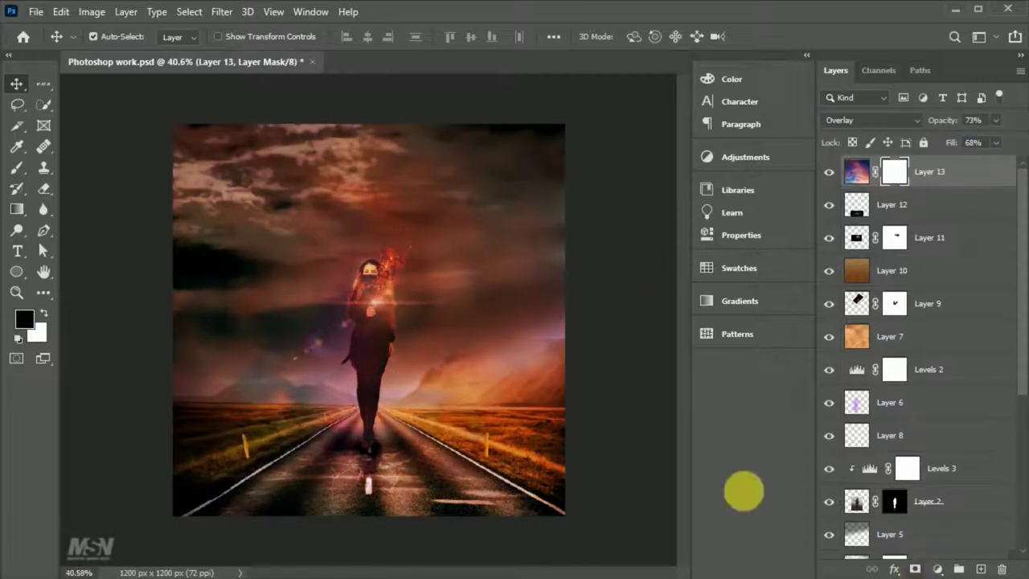
{"action": "left_click", "coordinate": [16, 167]}
{"action": "left_click", "coordinate": [894, 171]}
{"action": "key", "text": "d"}
{"action": "key", "text": "x"}
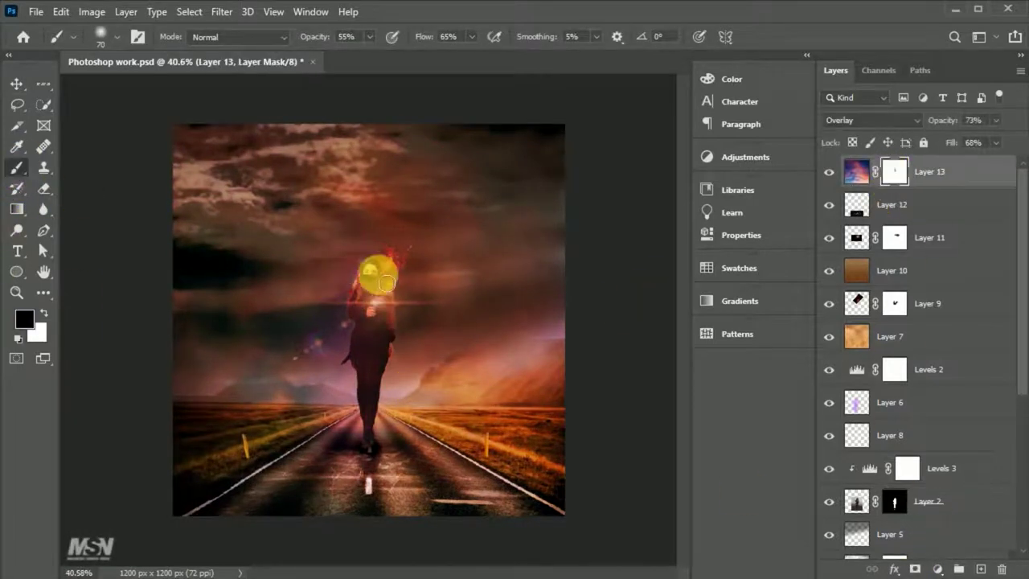
{"action": "left_click", "coordinate": [16, 84]}
Convert Layer 13 into a Smart Object.
{"action": "left_click", "coordinate": [854, 173]}
{"action": "right_click", "coordinate": [854, 173]}
{"action": "right_click", "coordinate": [931, 171]}
{"action": "left_click", "coordinate": [780, 333]}
Apply two Motion Blur filters to the Layer 13 smart object.
{"action": "left_click", "coordinate": [222, 12]}
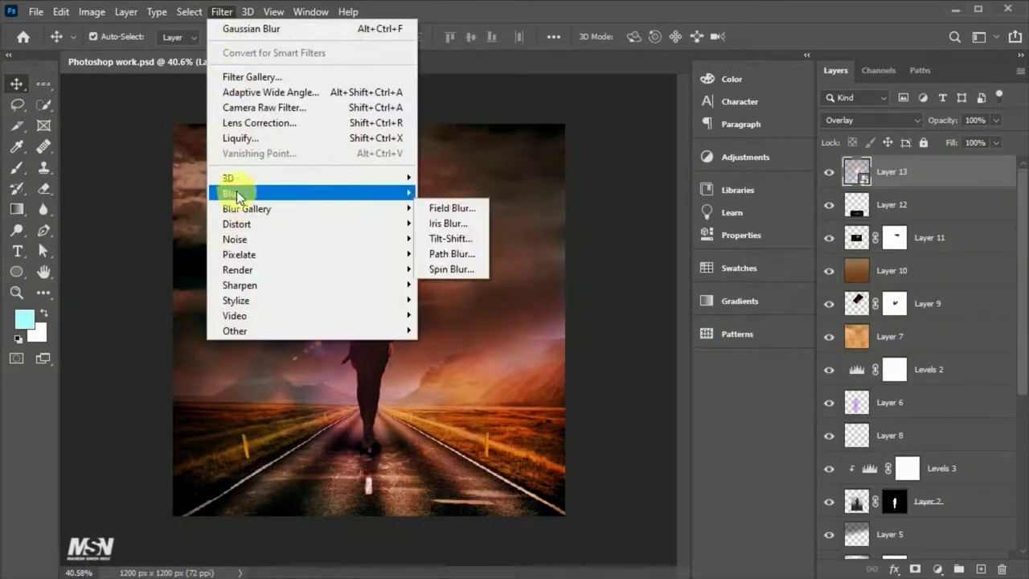
{"action": "left_click", "coordinate": [454, 283]}
{"action": "left_click", "coordinate": [586, 172]}
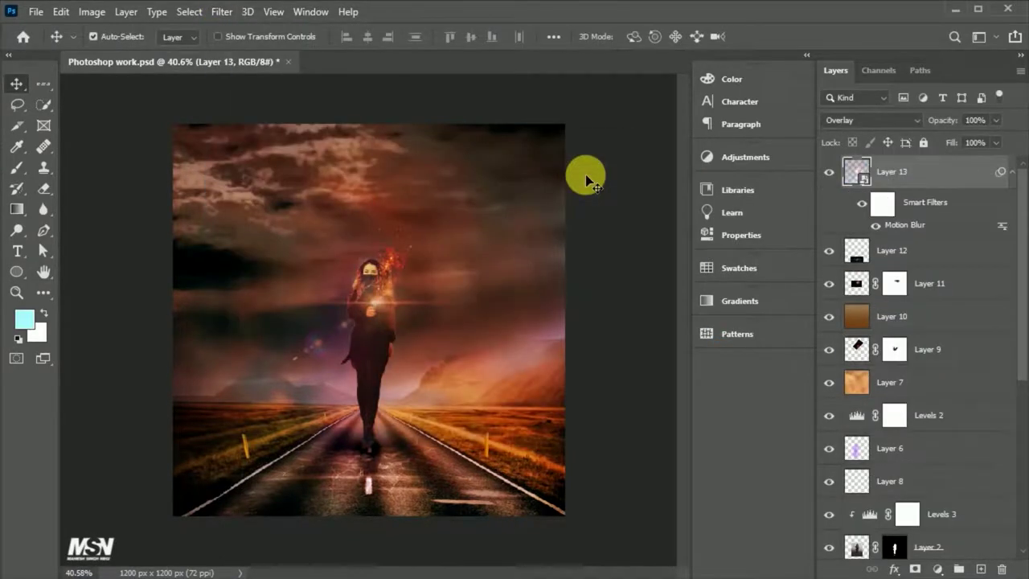
{"action": "left_click", "coordinate": [223, 11]}
{"action": "left_click", "coordinate": [241, 29]}
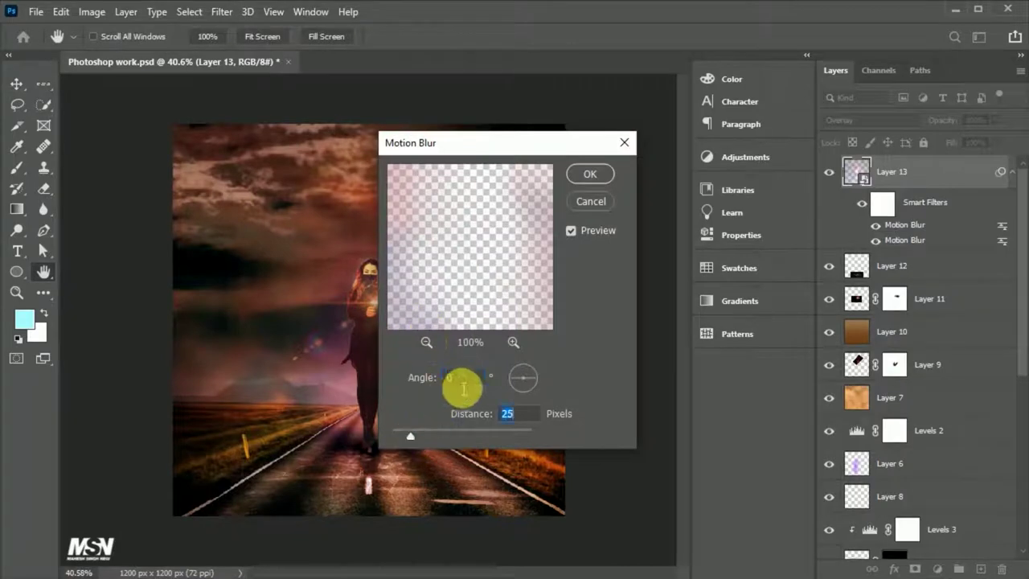
{"action": "key", "text": "Return"}
{"action": "left_click", "coordinate": [395, 368]}
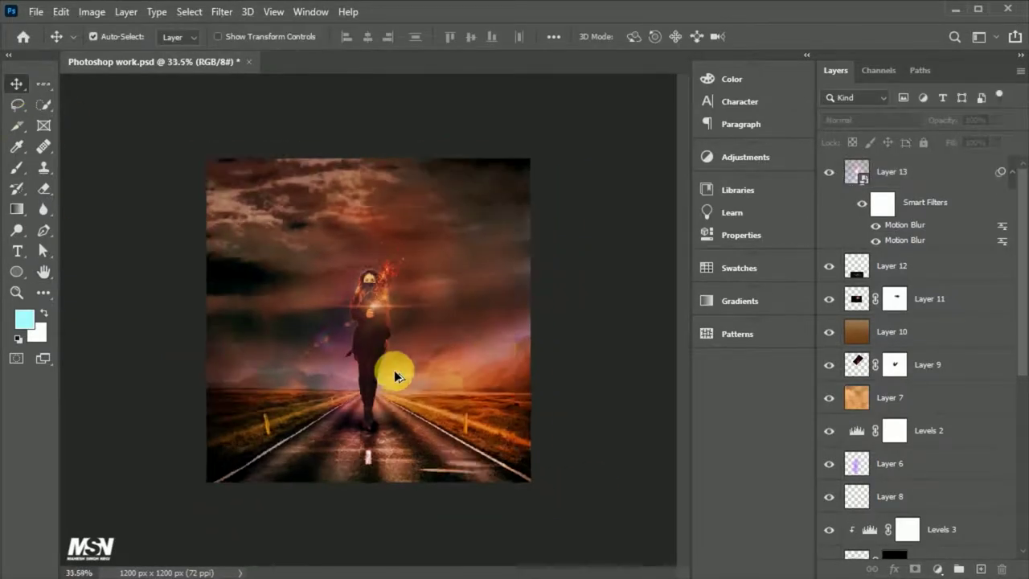
{"action": "left_click", "coordinate": [933, 190]}
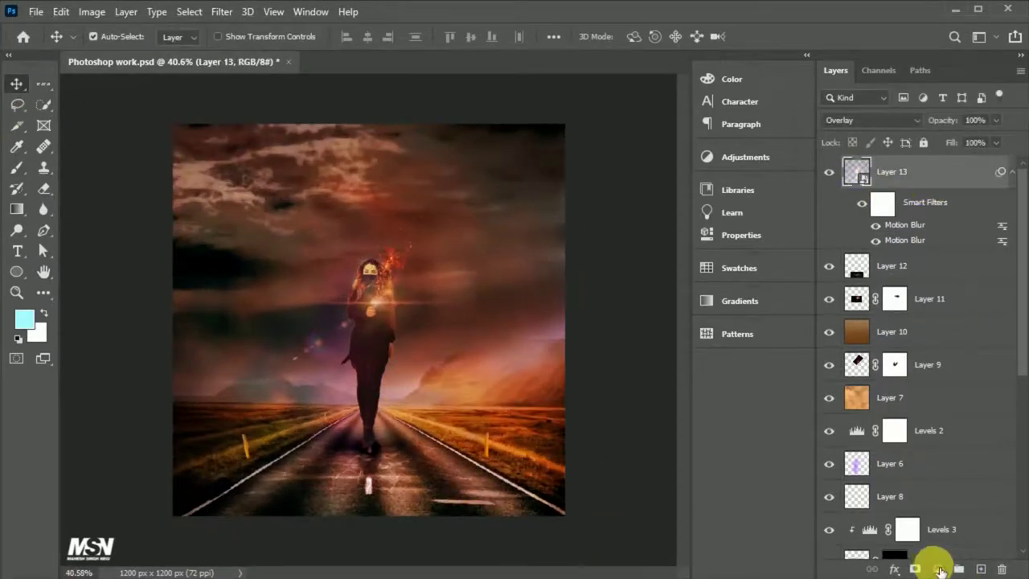
Add a Levels adjustment with output levels 8/210 and a slightly lowered white input.
{"action": "left_click", "coordinate": [939, 569]}
{"action": "left_click", "coordinate": [928, 348]}
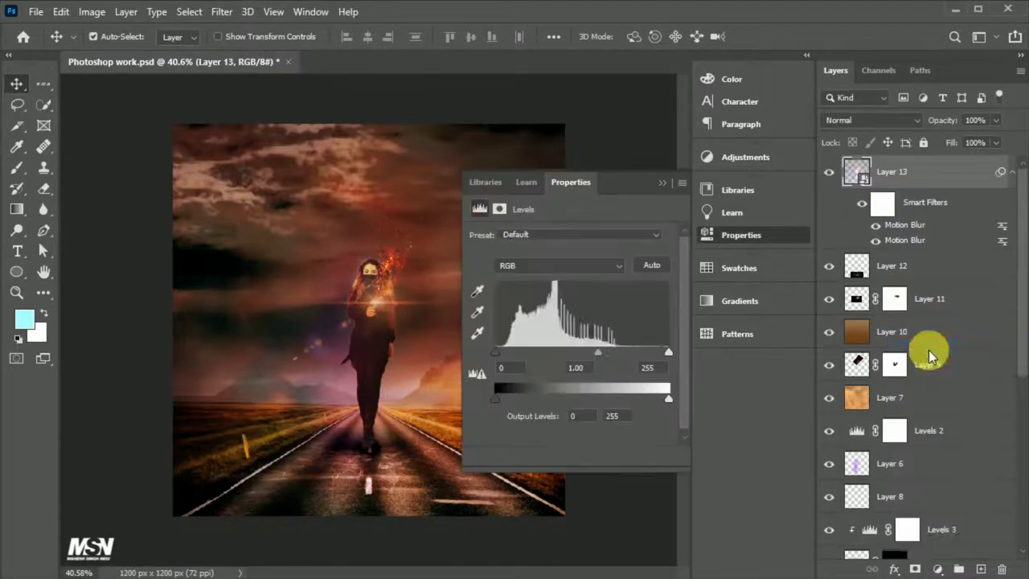
{"action": "left_click_drag", "start_coordinate": [496, 400], "coordinate": [501, 400]}
{"action": "left_click_drag", "start_coordinate": [669, 398], "coordinate": [638, 398]}
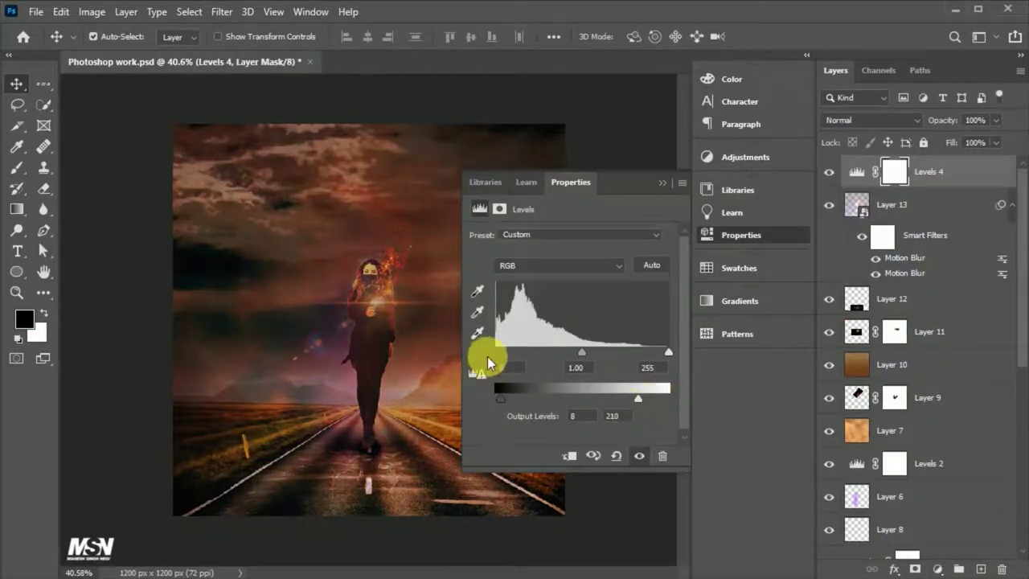
{"action": "left_click_drag", "start_coordinate": [669, 353], "coordinate": [658, 352]}
Add a Color Balance adjustment shifting midtones toward red and shadows toward purple.
{"action": "left_click", "coordinate": [939, 570]}
{"action": "left_click", "coordinate": [925, 429]}
{"action": "mouse_move", "coordinate": [549, 265]}
{"action": "left_mouse_down"}
{"action": "mouse_move", "coordinate": [558, 273]}
{"action": "mouse_move", "coordinate": [544, 300]}
{"action": "left_mouse_up"}
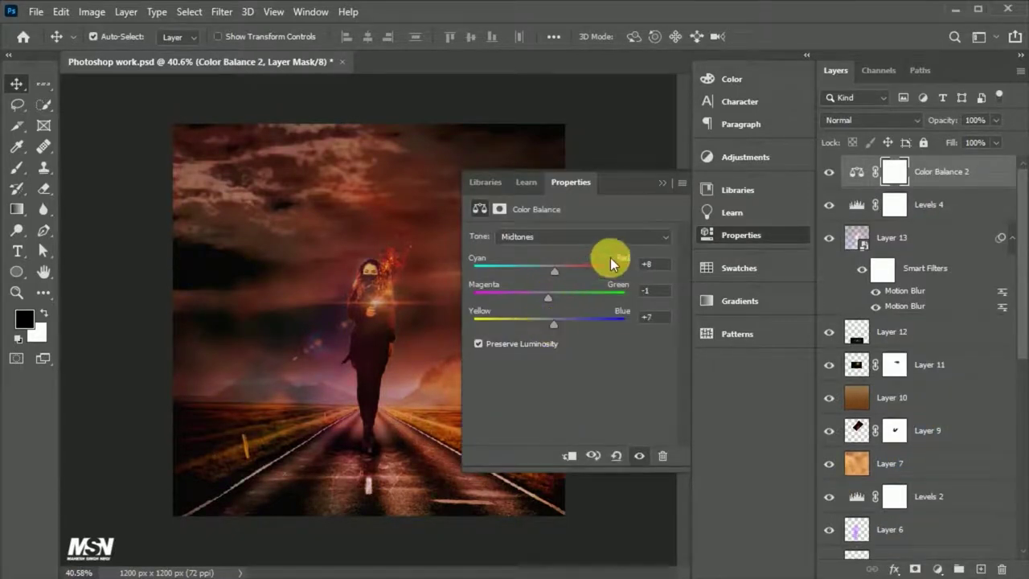
{"action": "left_click", "coordinate": [579, 236]}
{"action": "left_click", "coordinate": [547, 238]}
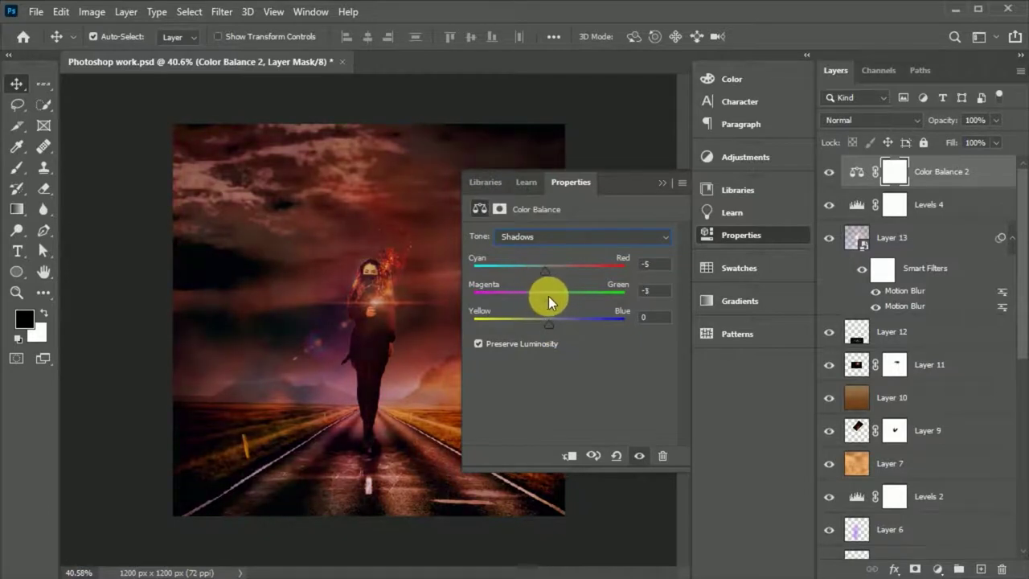
{"action": "mouse_move", "coordinate": [513, 324]}
{"action": "left_mouse_down"}
{"action": "mouse_move", "coordinate": [560, 326]}
{"action": "mouse_move", "coordinate": [552, 299]}
{"action": "left_mouse_up"}
{"action": "left_click", "coordinate": [624, 238]}
{"action": "left_click", "coordinate": [544, 274]}
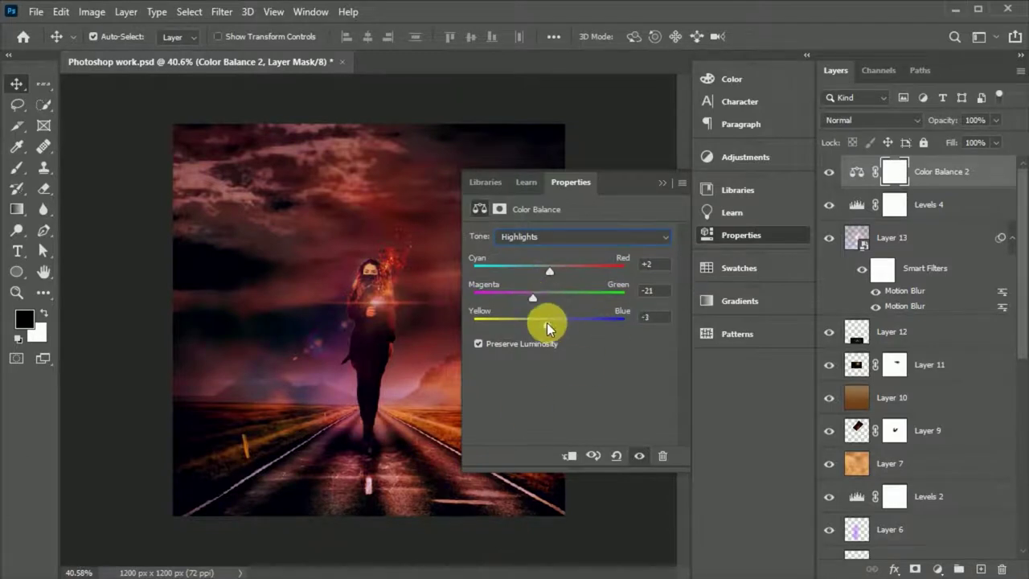
{"action": "left_click", "coordinate": [740, 235]}
Add a Fuji ETERNA 250D Kodak 2395 Color Lookup at 85% opacity, then save.
{"action": "left_click", "coordinate": [937, 569]}
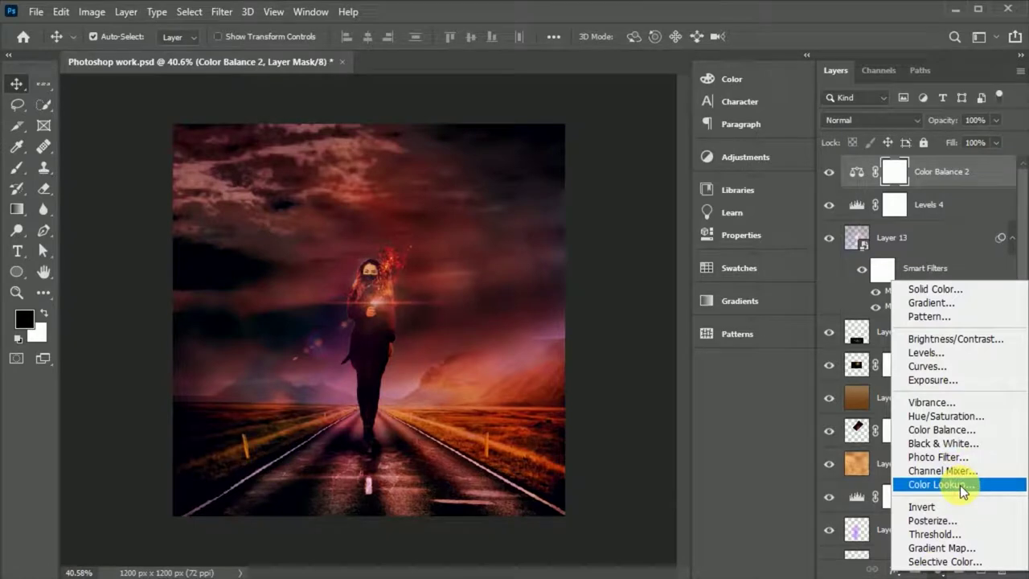
{"action": "left_click", "coordinate": [937, 570]}
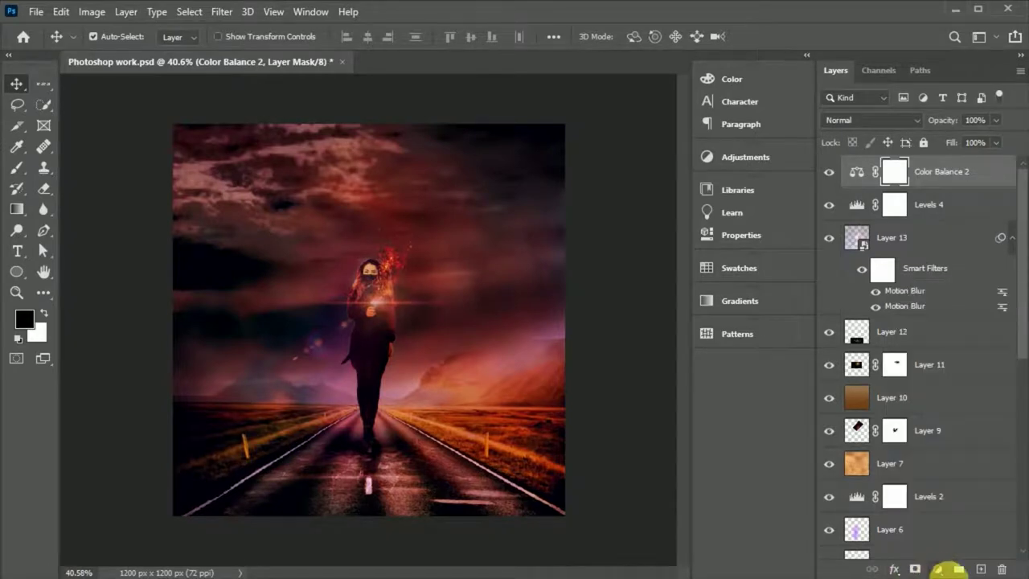
{"action": "left_click", "coordinate": [941, 569]}
{"action": "left_click", "coordinate": [941, 487]}
{"action": "key", "text": "Down"}
{"action": "key", "text": "Down"}
{"action": "key", "text": "Down"}
{"action": "key", "text": "Down"}
{"action": "key", "text": "Down"}
{"action": "key", "text": "Down"}
{"action": "key", "text": "Down"}
{"action": "key", "text": "Down"}
{"action": "key", "text": "Down"}
{"action": "key", "text": "Down"}
{"action": "key", "text": "Down"}
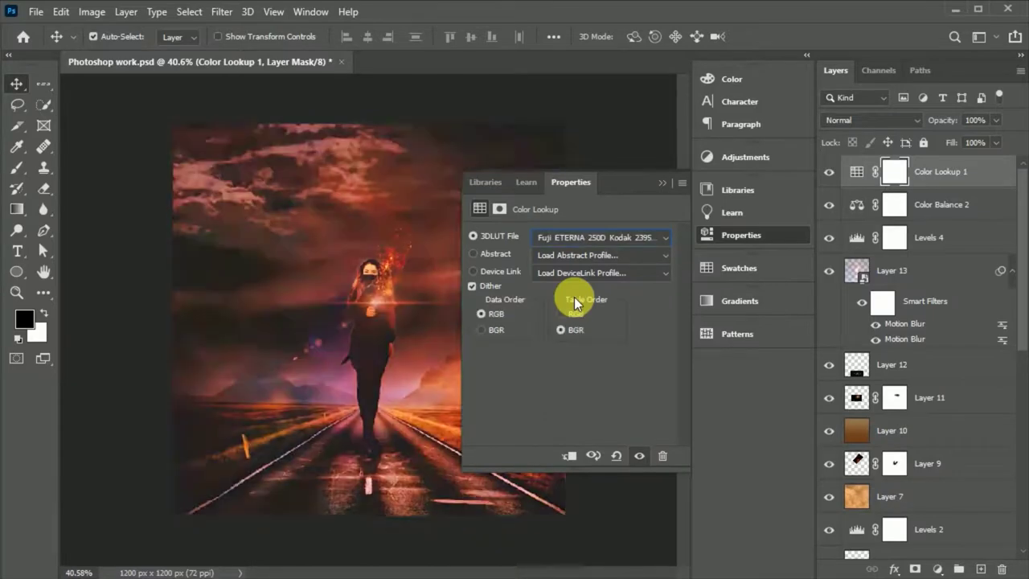
{"action": "key", "text": "Down"}
{"action": "key", "text": "Down"}
{"action": "key", "text": "Down"}
{"action": "key", "text": "Down"}
{"action": "left_click", "coordinate": [731, 236]}
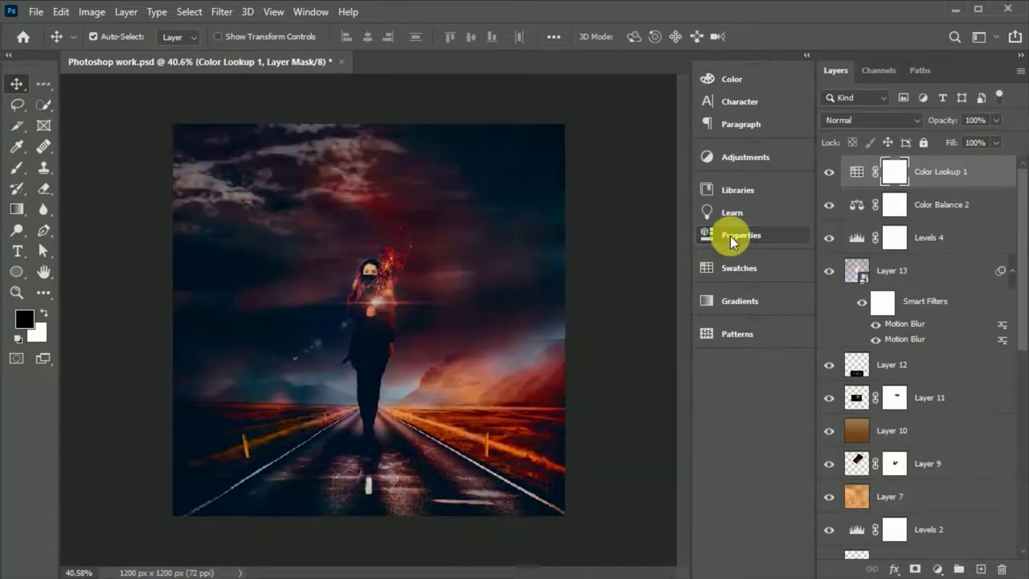
{"action": "key", "text": "Return"}
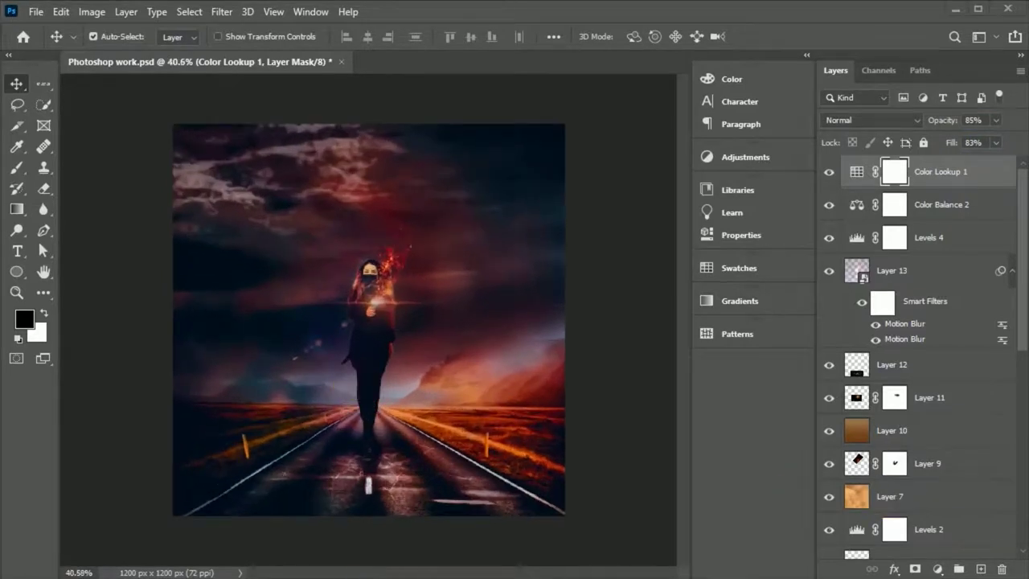
{"action": "left_click", "coordinate": [436, 362]}
{"action": "key", "text": "ctrl+s"}
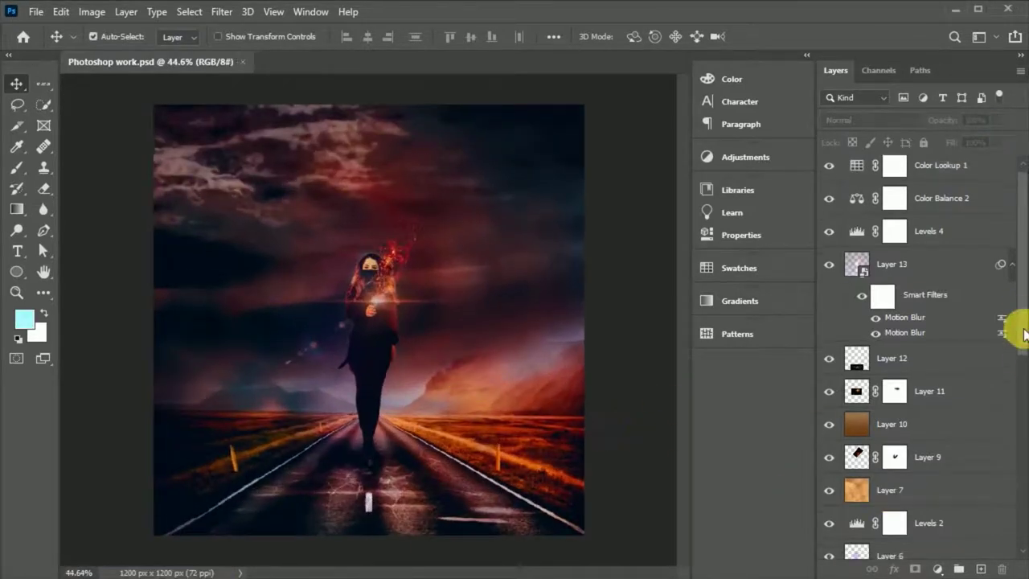
Switch Layer 8's cyan head glow to Divide blend mode at 60% opacity.
{"action": "left_click_drag", "start_coordinate": [1025, 328], "coordinate": [1015, 426]}
{"action": "left_click", "coordinate": [865, 331]}
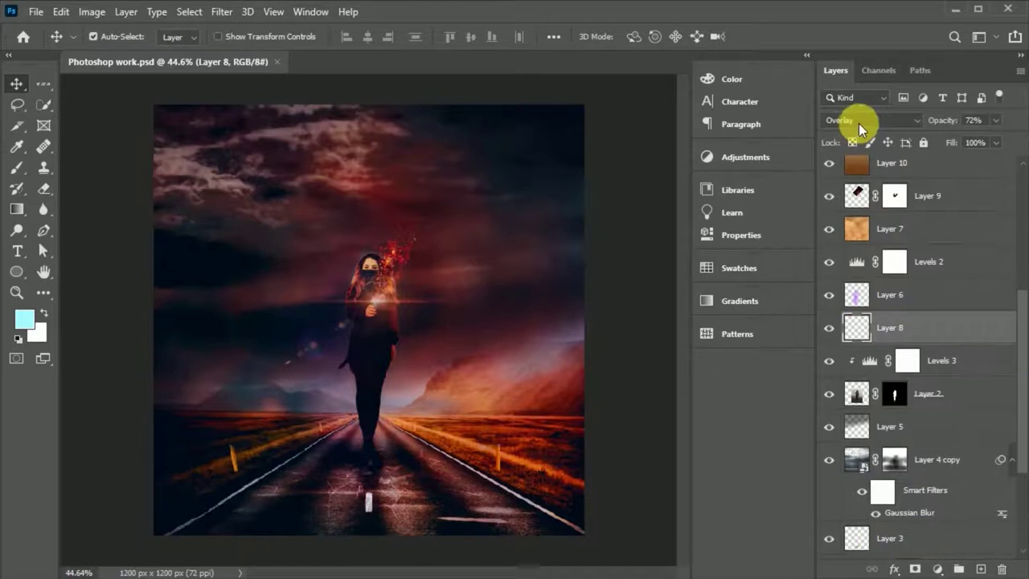
{"action": "left_click", "coordinate": [872, 120]}
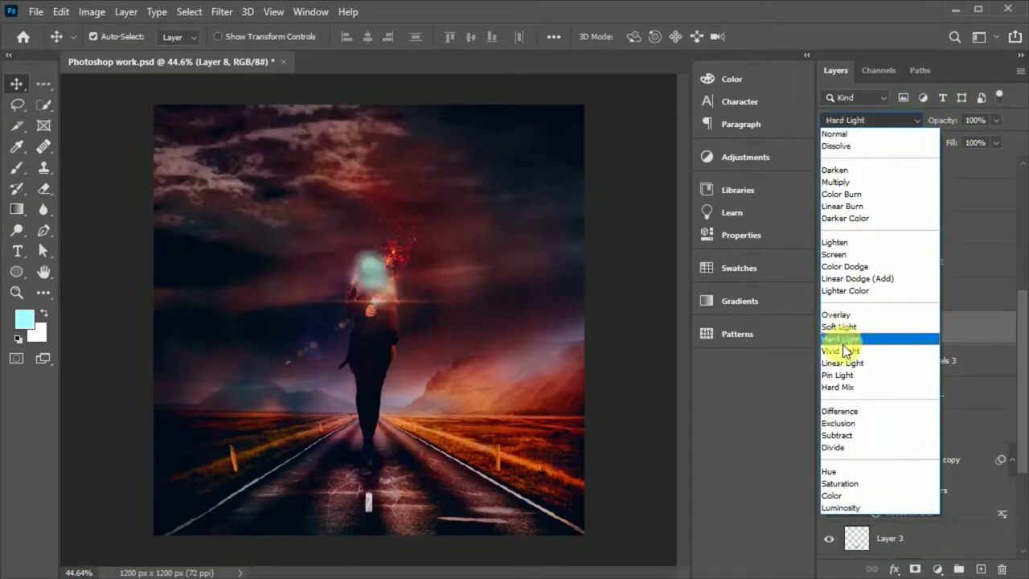
{"action": "left_click", "coordinate": [851, 449]}
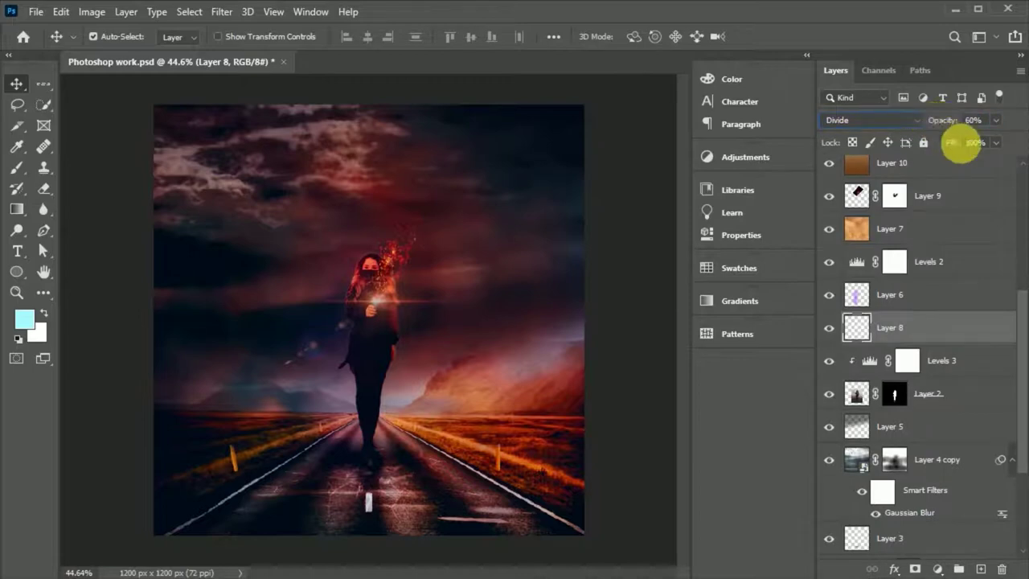
{"action": "left_click", "coordinate": [568, 383]}
{"action": "scroll", "coordinate": [567, 384], "scroll_direction": "down", "scroll_amount": 3}
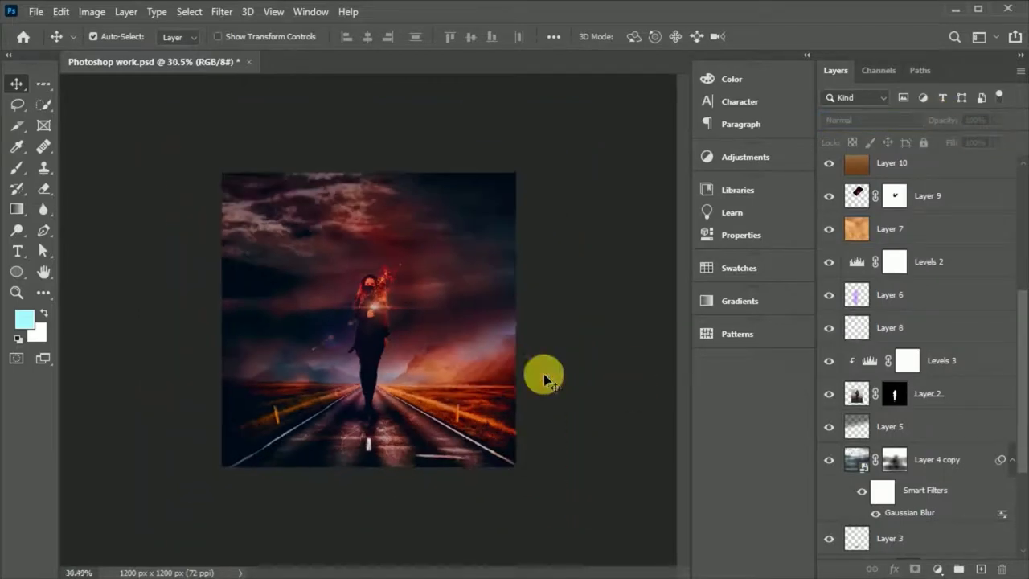
{"action": "scroll", "coordinate": [539, 373], "scroll_direction": "up", "scroll_amount": 2}
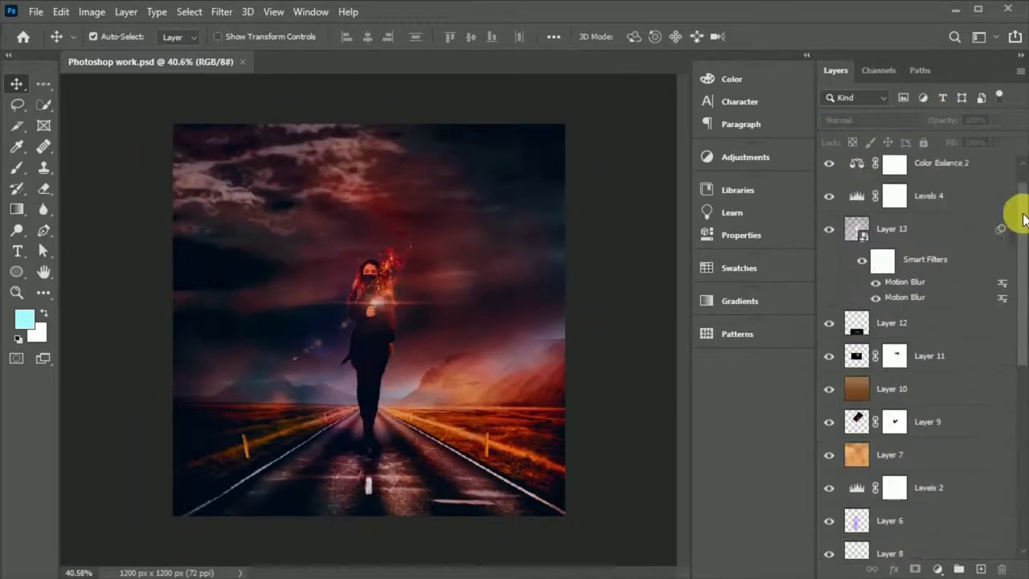
Rotate the light beam -90° to point downward and enlarge it over the scene.
{"action": "key", "text": "ctrl+t"}
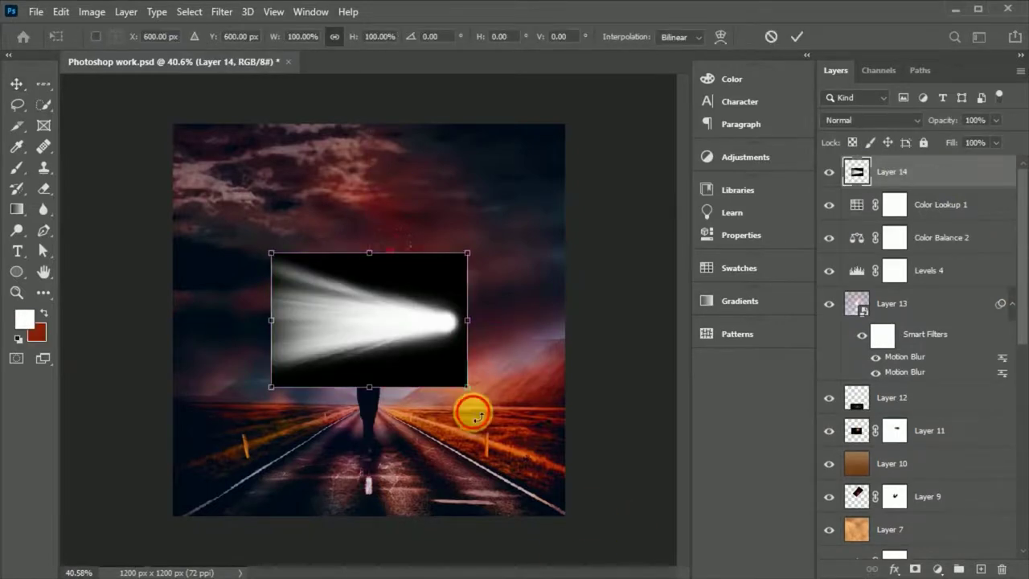
{"action": "left_click_drag", "start_coordinate": [472, 408], "coordinate": [437, 237]}
{"action": "left_click_drag", "start_coordinate": [369, 223], "coordinate": [369, 98]}
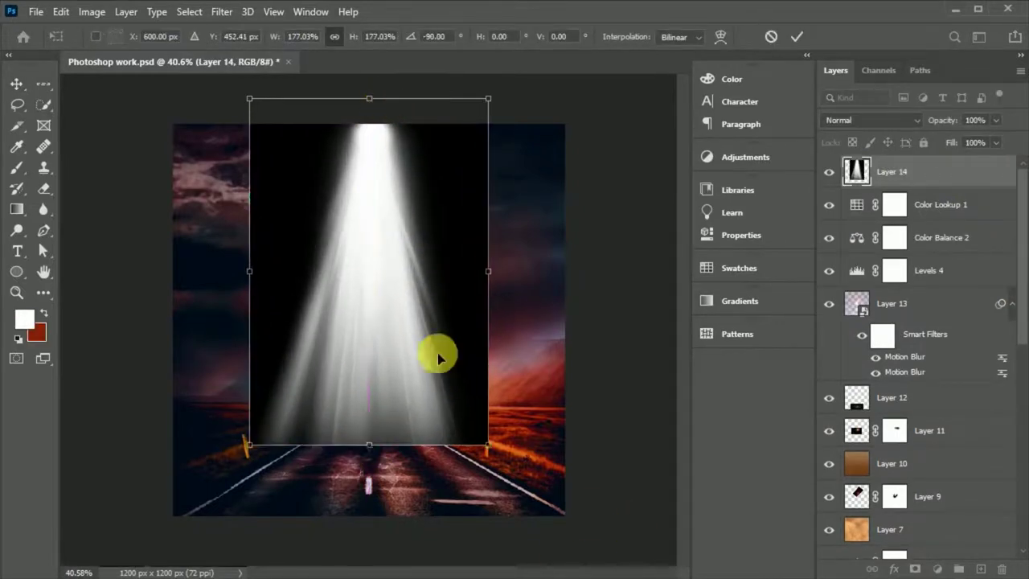
{"action": "left_click", "coordinate": [797, 36]}
Blend the beam in Screen at 69% opacity and 50% fill, placed beneath Layer 2.
{"action": "left_click", "coordinate": [868, 120]}
{"action": "left_click", "coordinate": [843, 254]}
{"action": "mouse_move", "coordinate": [943, 120]}
{"action": "left_mouse_down"}
{"action": "mouse_move", "coordinate": [920, 120]}
{"action": "mouse_move", "coordinate": [932, 142]}
{"action": "mouse_move", "coordinate": [909, 402]}
{"action": "left_mouse_up"}
{"action": "scroll", "coordinate": [909, 402], "scroll_direction": "down", "scroll_amount": 5}
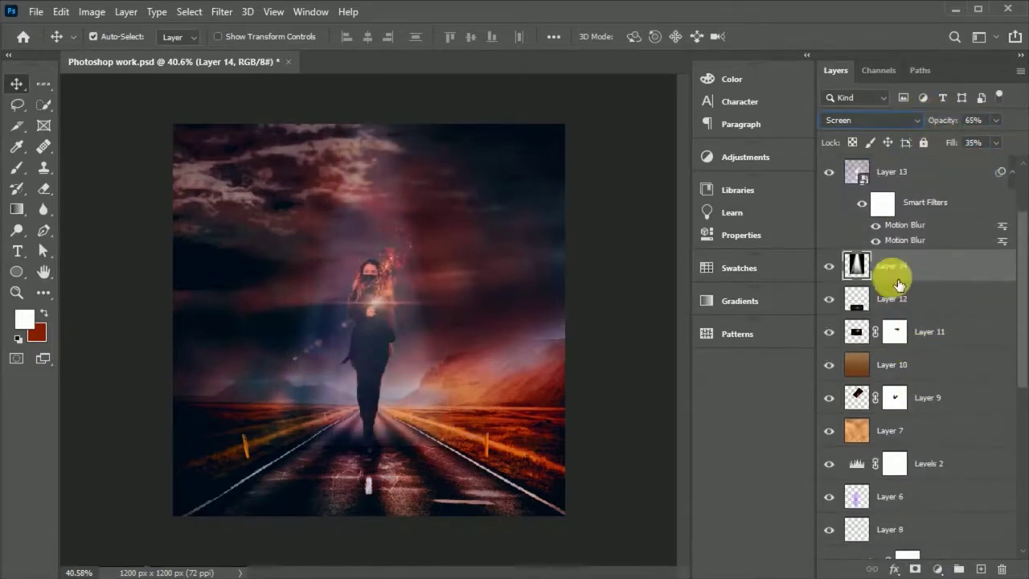
{"action": "left_click_drag", "start_coordinate": [909, 402], "coordinate": [912, 452]}
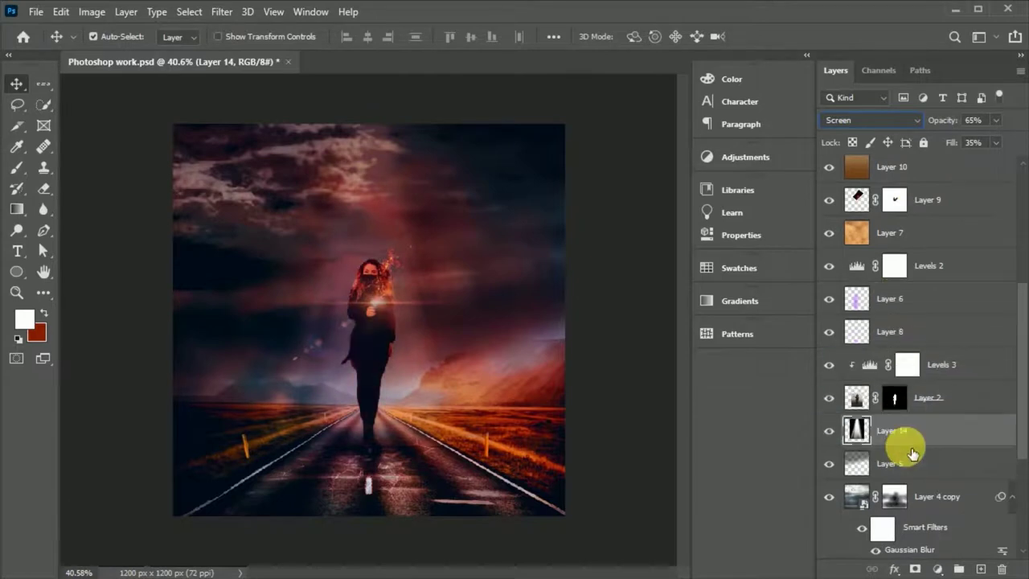
{"action": "mouse_move", "coordinate": [950, 142]}
{"action": "left_mouse_down"}
{"action": "mouse_move", "coordinate": [970, 149]}
{"action": "mouse_move", "coordinate": [953, 127]}
{"action": "left_mouse_up"}
{"action": "scroll", "coordinate": [609, 448], "scroll_direction": "down", "scroll_amount": 2}
Stretch the beam taller toward the sky and save the document.
{"action": "key", "text": "ctrl+t"}
{"action": "mouse_move", "coordinate": [368, 166]}
{"action": "left_mouse_down"}
{"action": "mouse_move", "coordinate": [384, 152]}
{"action": "mouse_move", "coordinate": [379, 187]}
{"action": "left_mouse_up"}
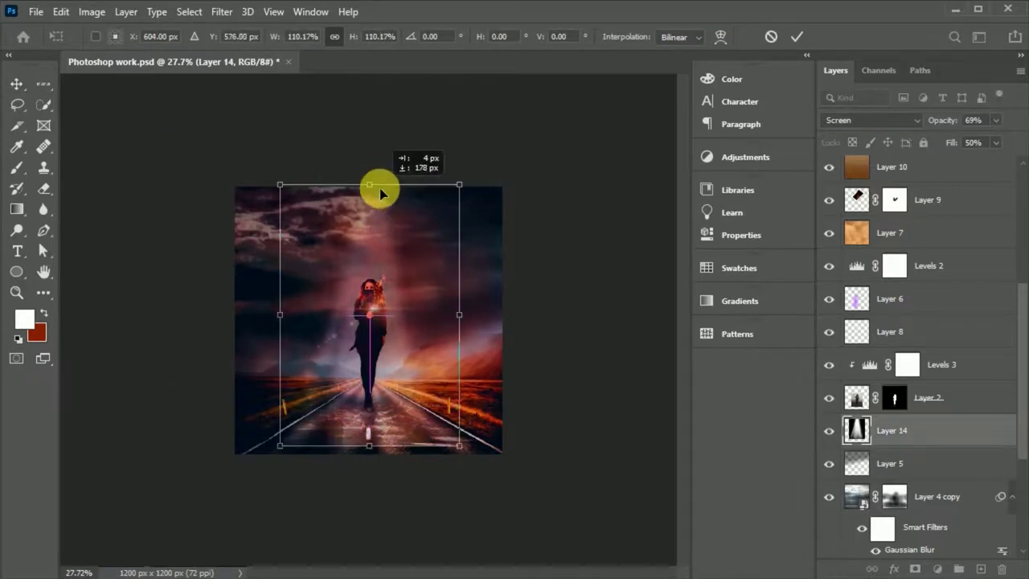
{"action": "left_click", "coordinate": [797, 36]}
{"action": "scroll", "coordinate": [417, 391], "scroll_direction": "up", "scroll_amount": 2}
{"action": "key", "text": "ctrl+s"}
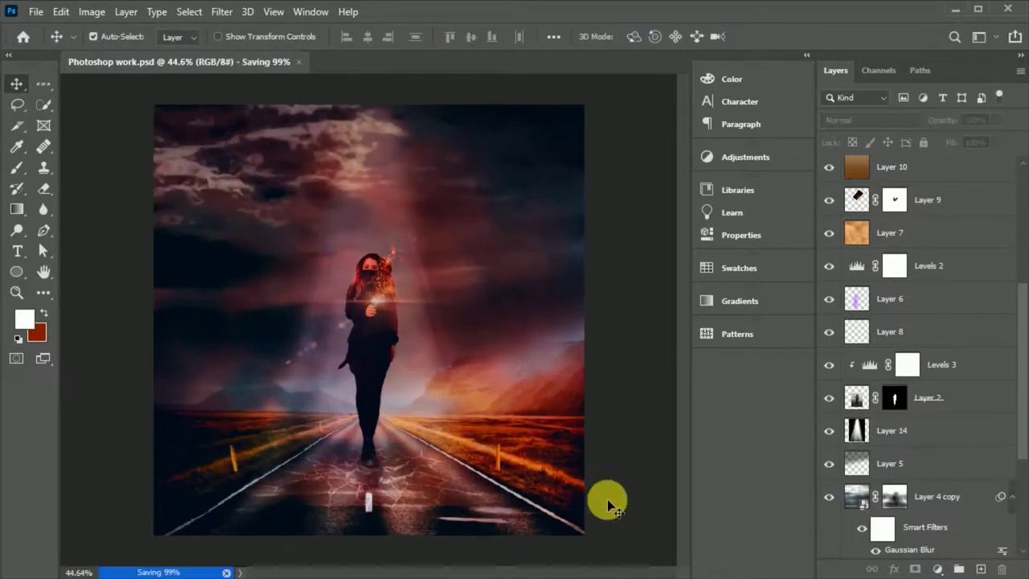
{"action": "scroll", "coordinate": [917, 353], "scroll_direction": "up", "scroll_amount": 5}
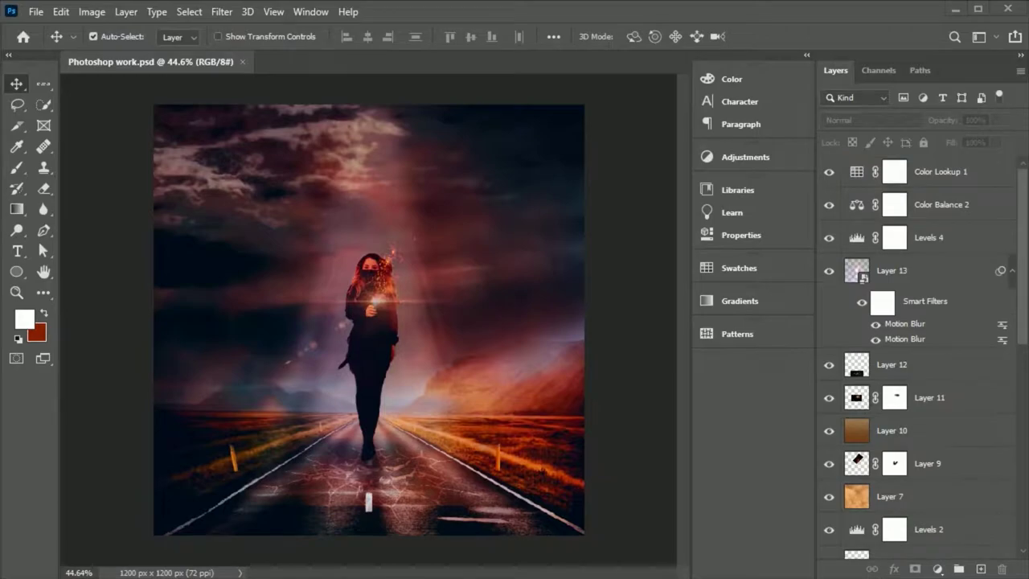